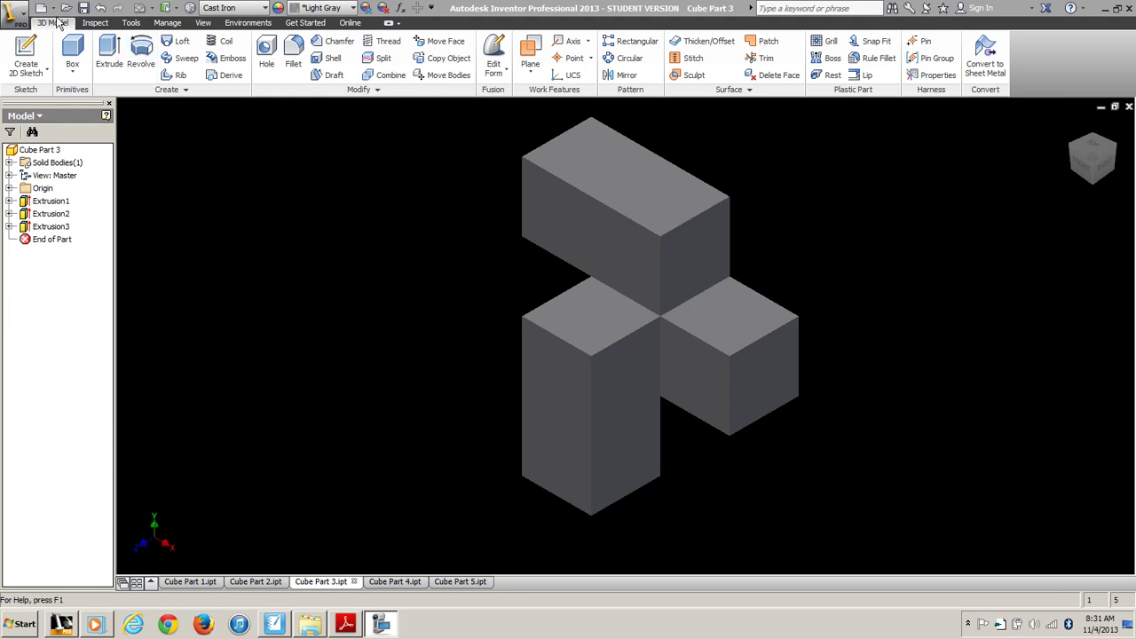
Create a new empty assembly, Assembly1, from the Standard (in).iam template
{"action": "left_click", "coordinate": [18, 11]}
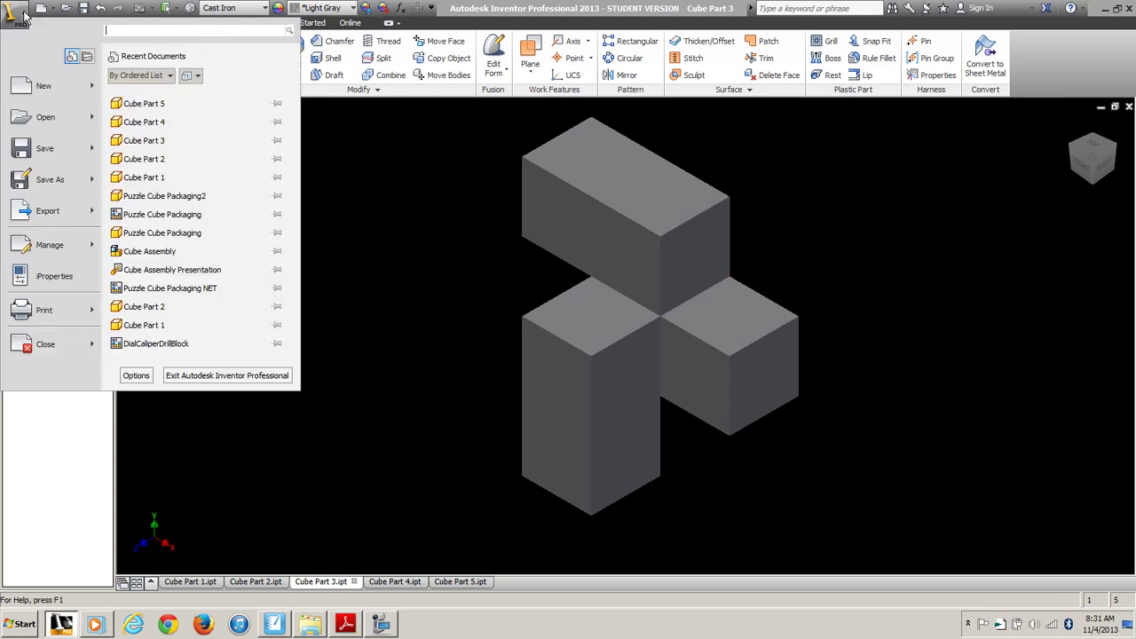
{"action": "mouse_move", "coordinate": [52, 84]}
{"action": "left_click", "coordinate": [43, 9]}
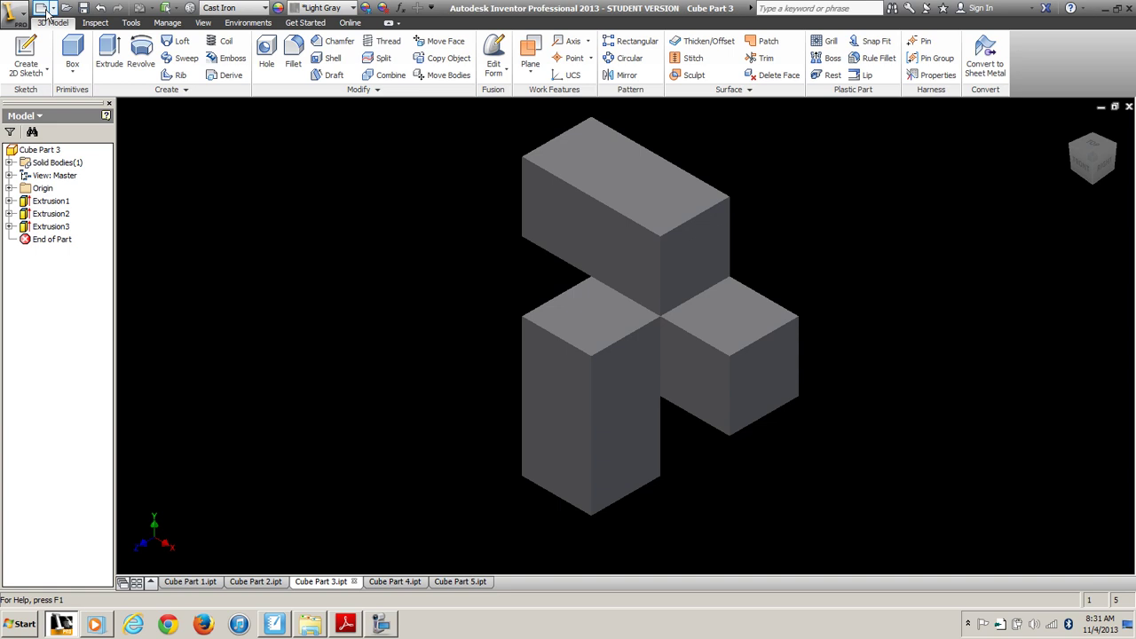
{"action": "left_click", "coordinate": [47, 11]}
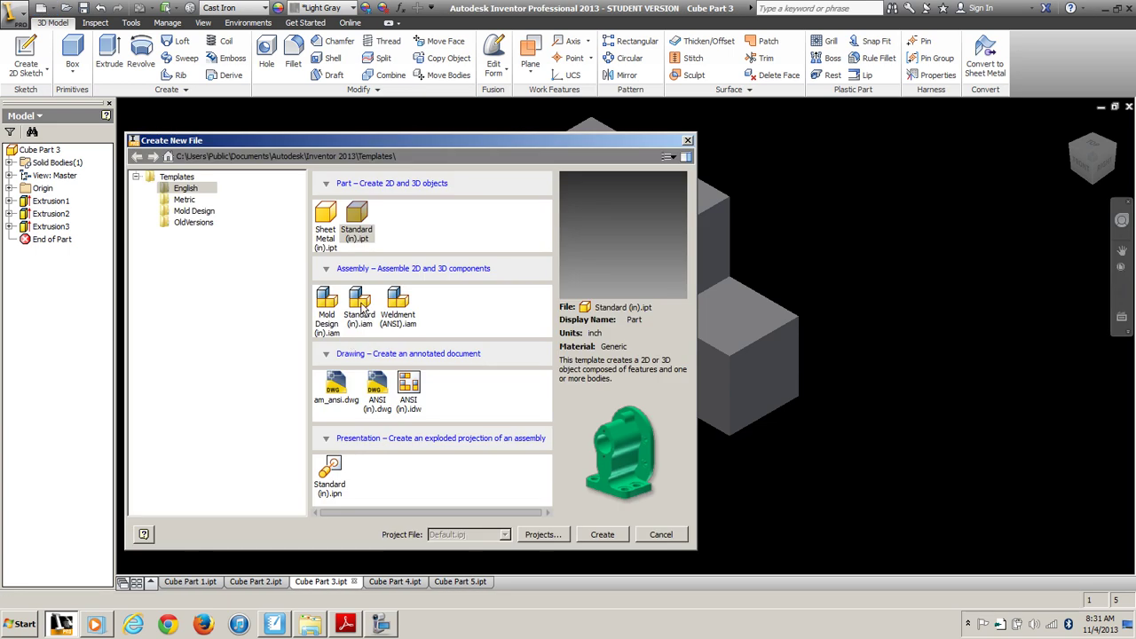
{"action": "left_click", "coordinate": [368, 318]}
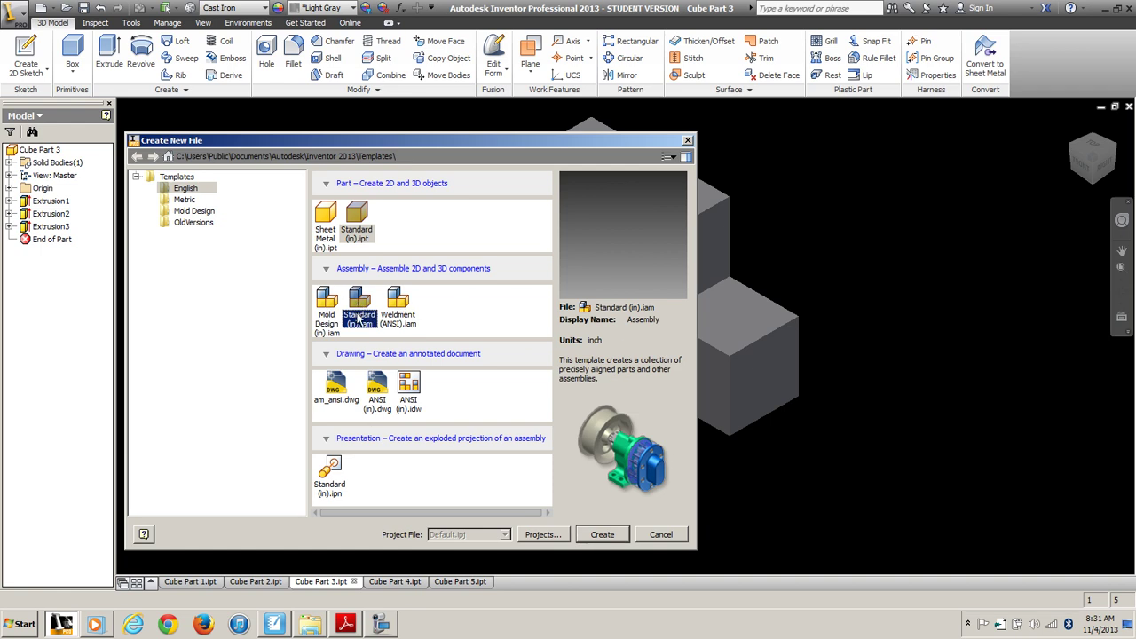
{"action": "left_click", "coordinate": [608, 534]}
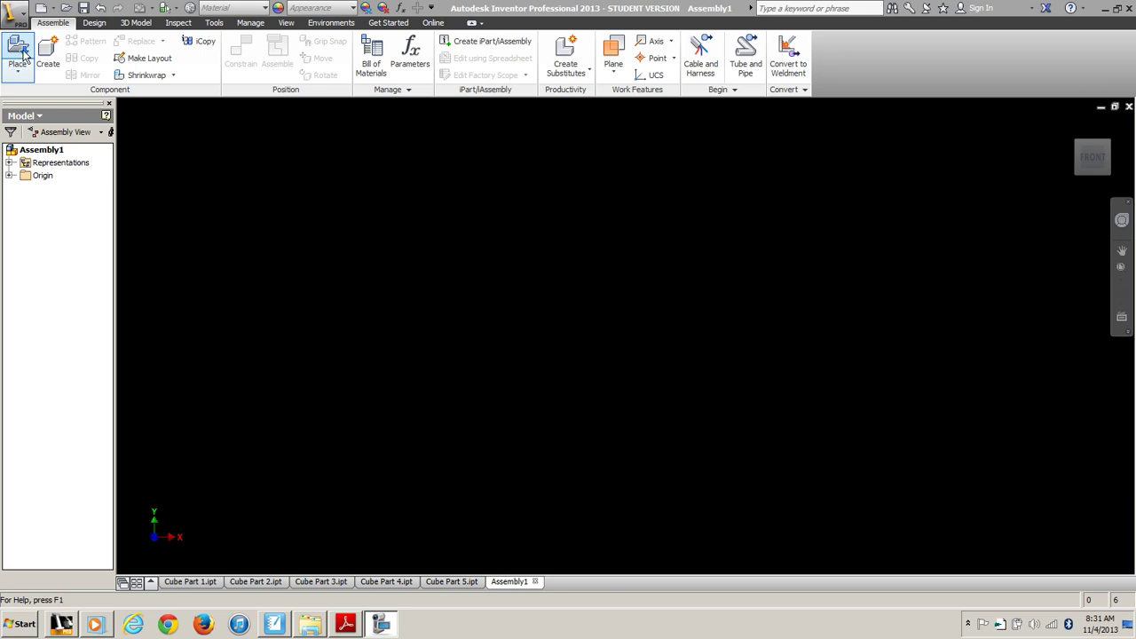
Browse the Puzzle Cube folder for a component, previewing Cube Parts 1, 4 and 5
{"action": "left_click", "coordinate": [20, 74]}
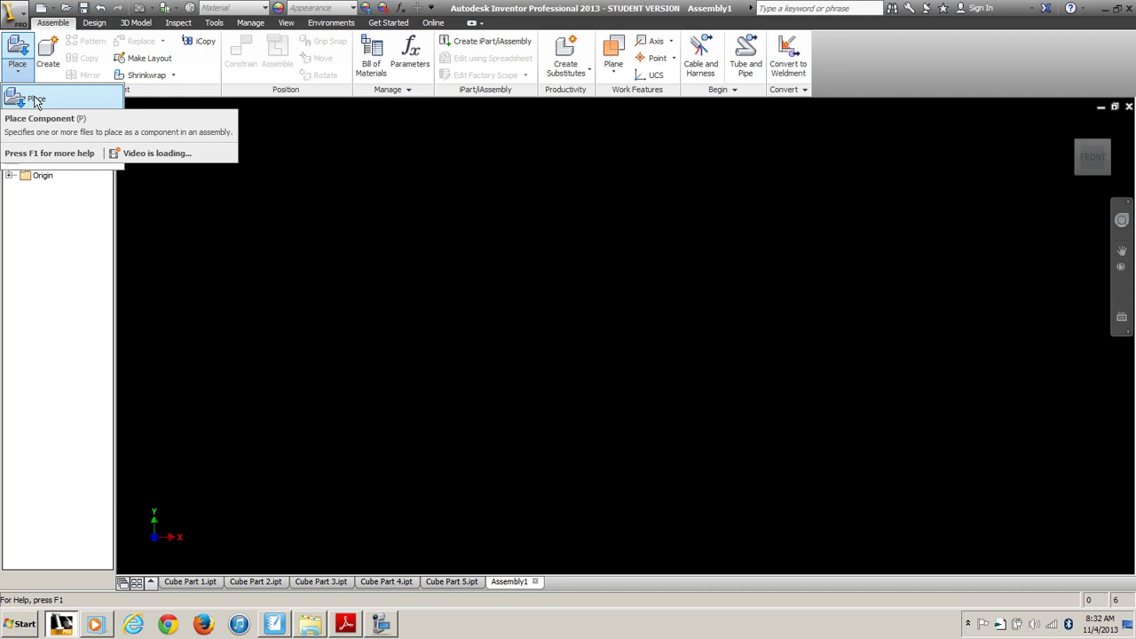
{"action": "left_click", "coordinate": [18, 51]}
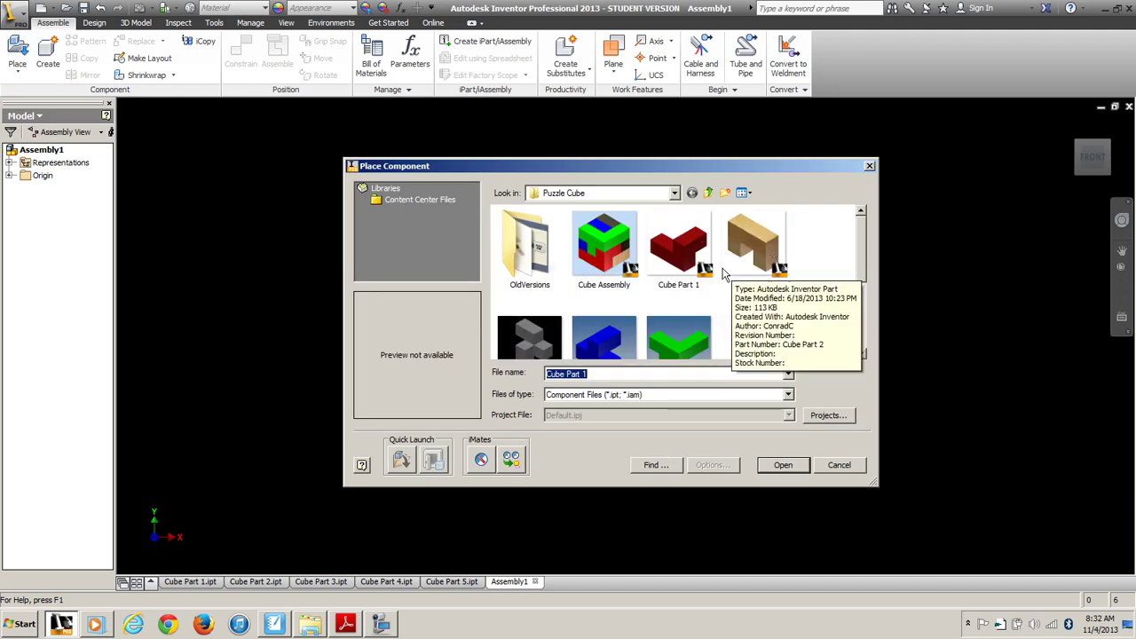
{"action": "left_click_drag", "start_coordinate": [675, 164], "coordinate": [529, 121]}
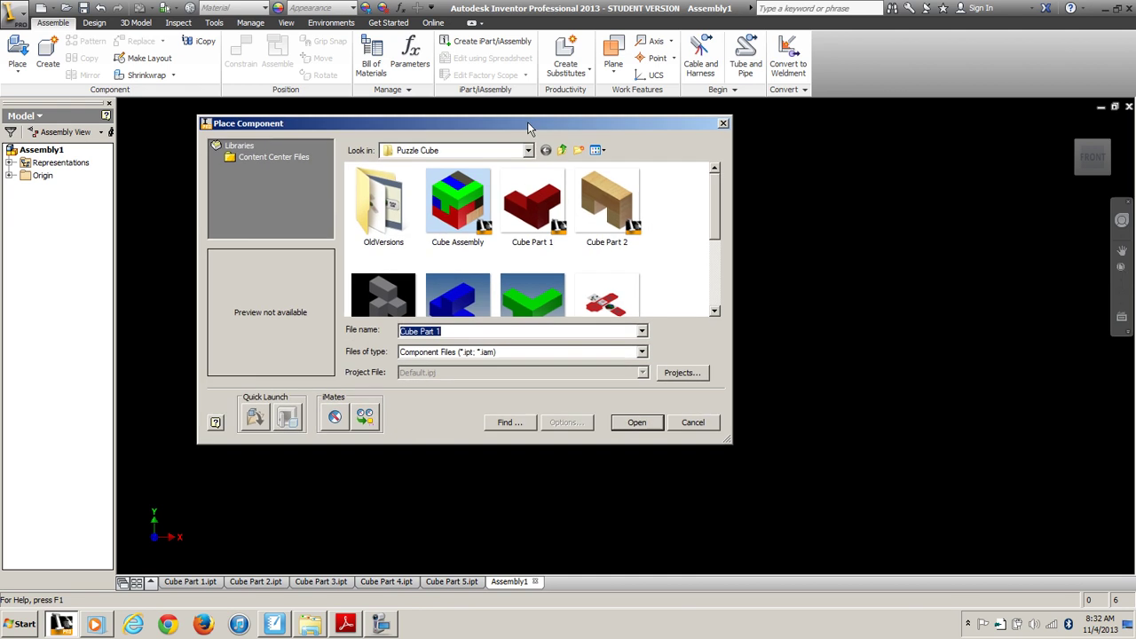
{"action": "left_click", "coordinate": [535, 206]}
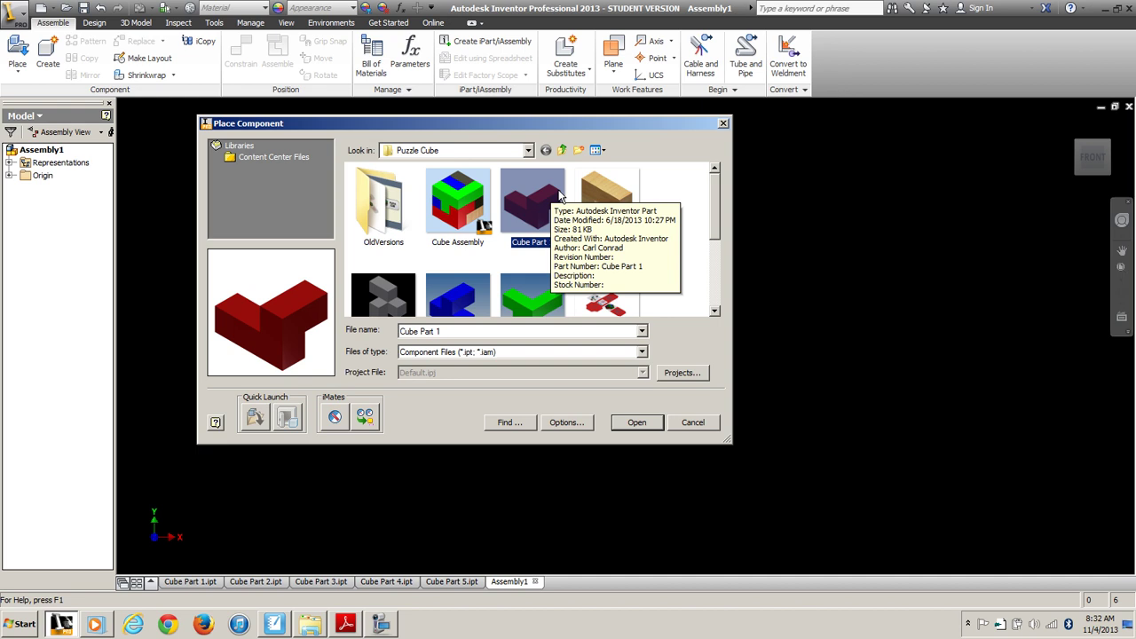
{"action": "scroll", "coordinate": [561, 238], "scroll_direction": "down", "scroll_amount": 1}
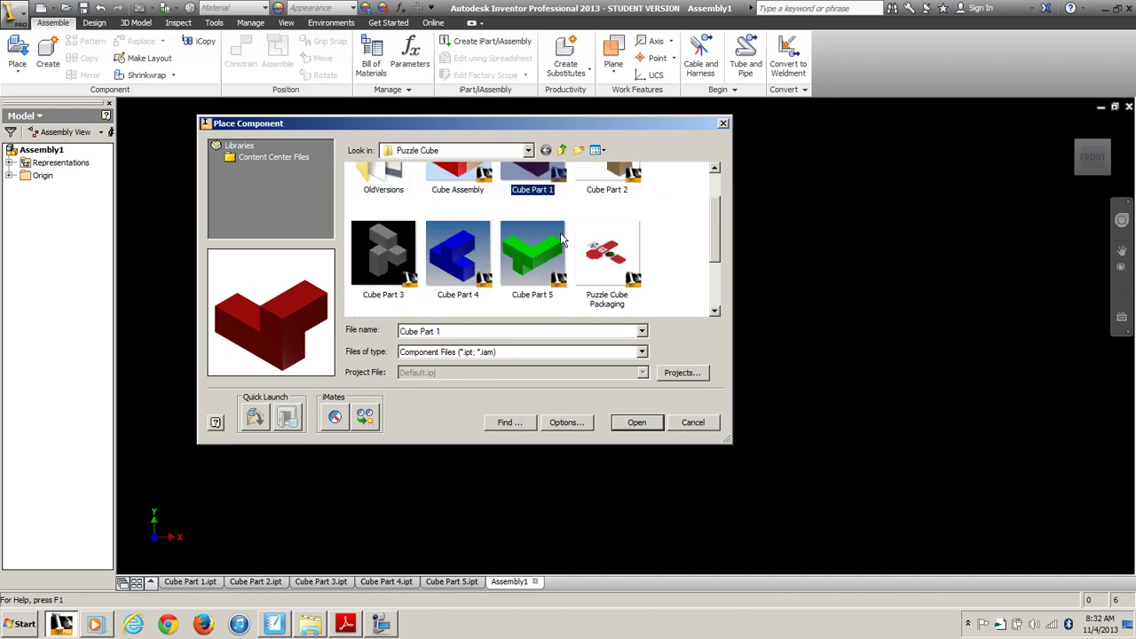
{"action": "left_click", "coordinate": [462, 248]}
{"action": "left_click", "coordinate": [533, 260]}
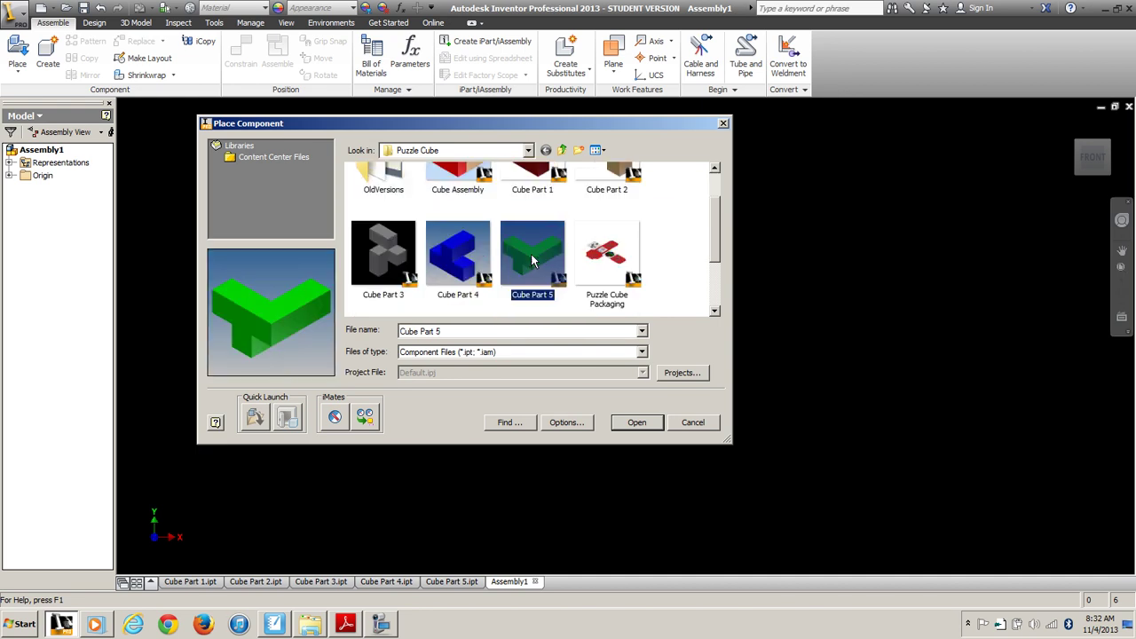
{"action": "scroll", "coordinate": [537, 262], "scroll_direction": "up", "scroll_amount": 1}
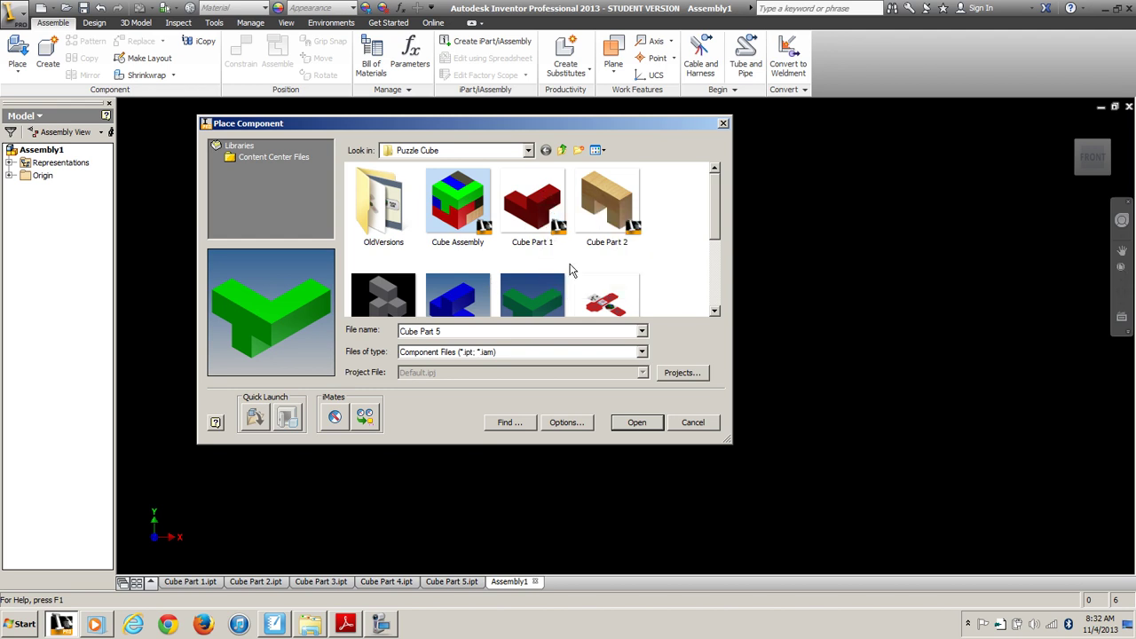
Choose Cube Part 1 as the file to place, checking the Sample Cube Project.pdf instructions
{"action": "left_click", "coordinate": [543, 210]}
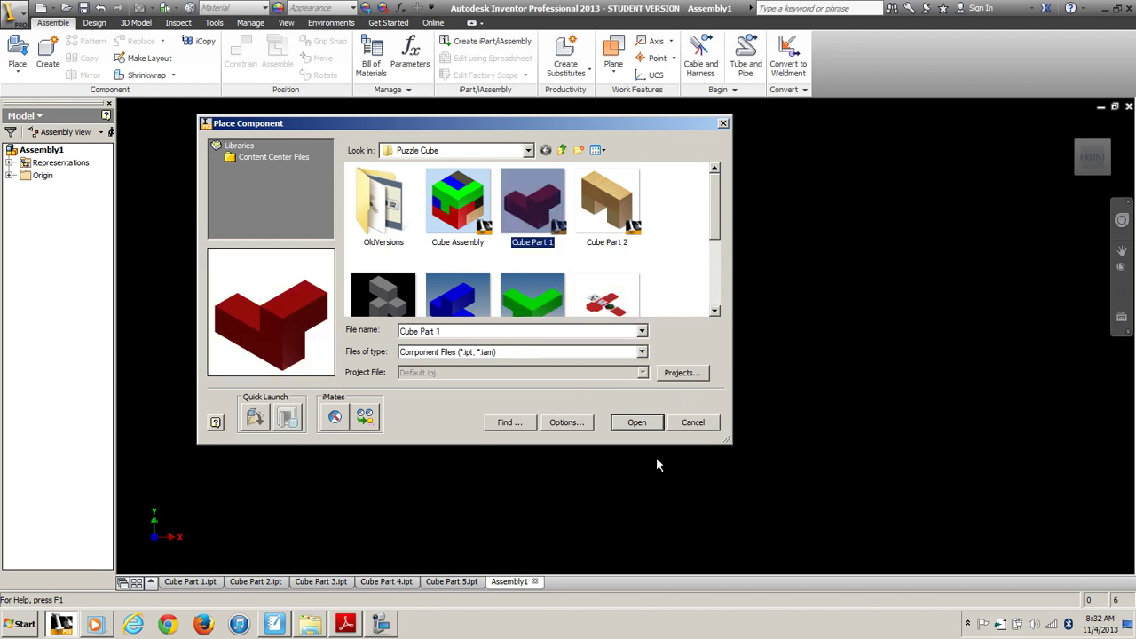
{"action": "mouse_move", "coordinate": [538, 210]}
{"action": "left_click_drag", "start_coordinate": [617, 131], "coordinate": [456, 105]}
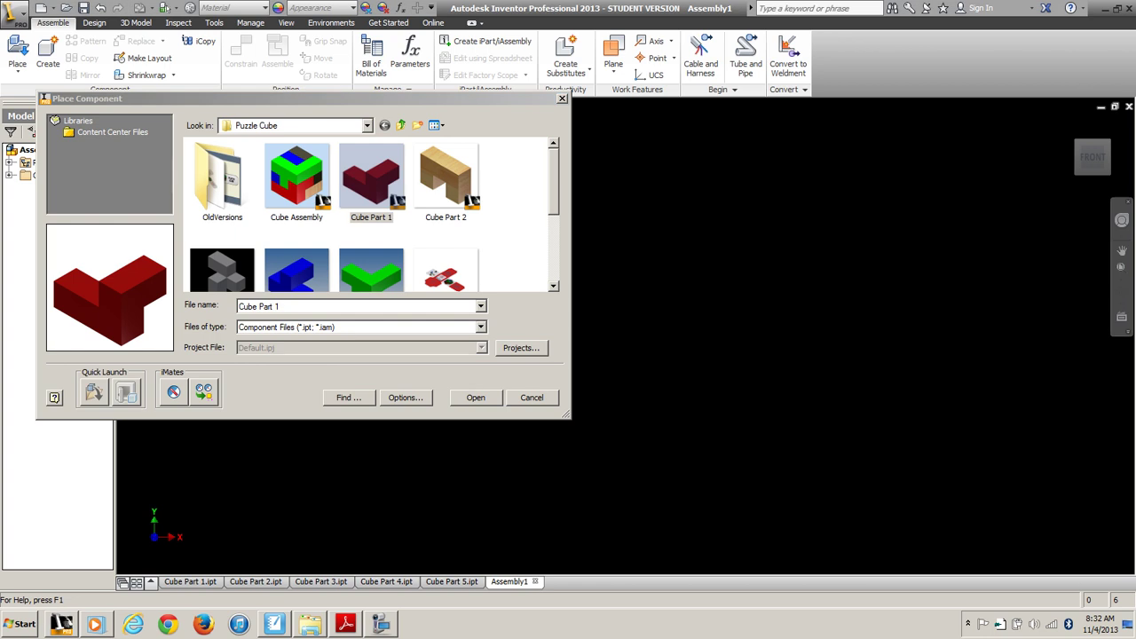
{"action": "left_click_drag", "start_coordinate": [1135, 138], "coordinate": [658, 250]}
{"action": "left_click", "coordinate": [894, 242]}
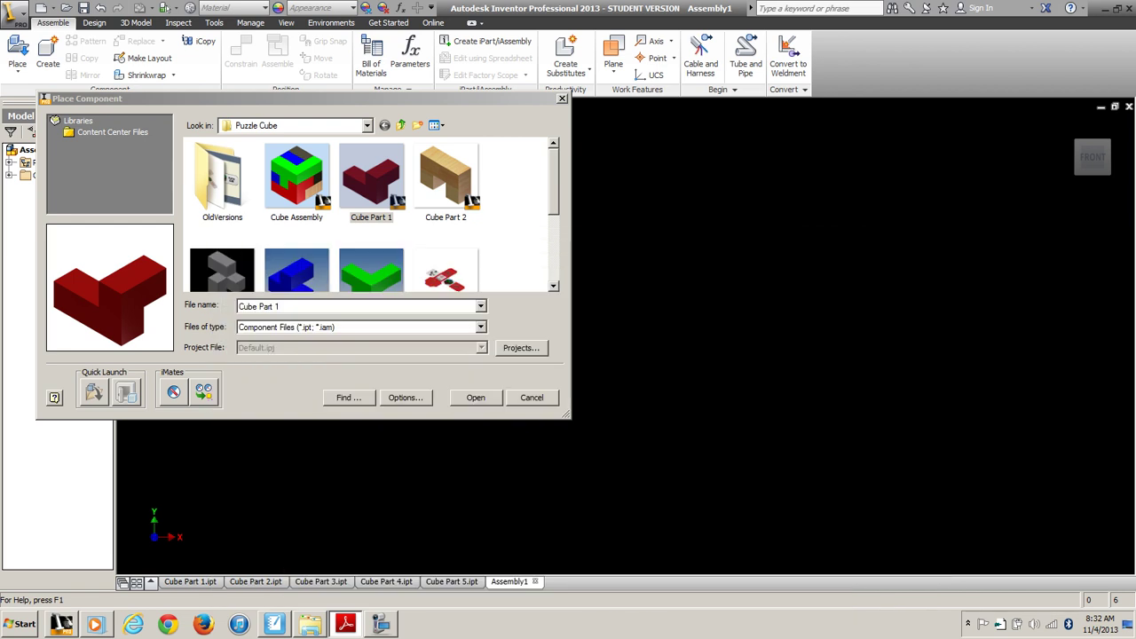
Place a single red Cube Part 1, accepting the educational watermark, and center it
{"action": "left_click", "coordinate": [477, 399]}
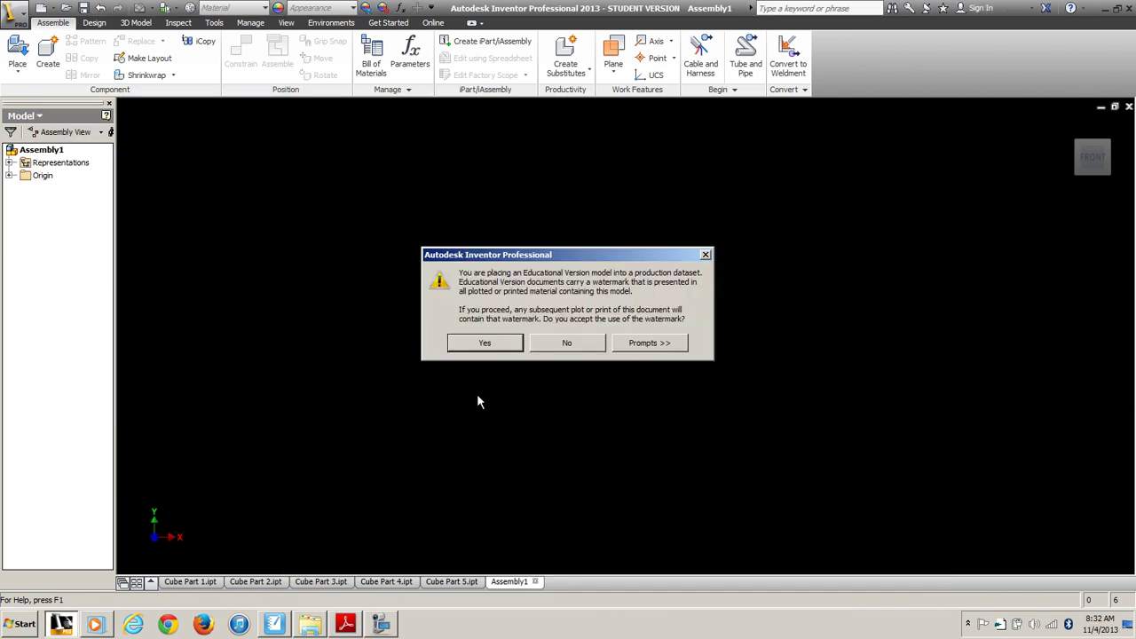
{"action": "left_click", "coordinate": [494, 345]}
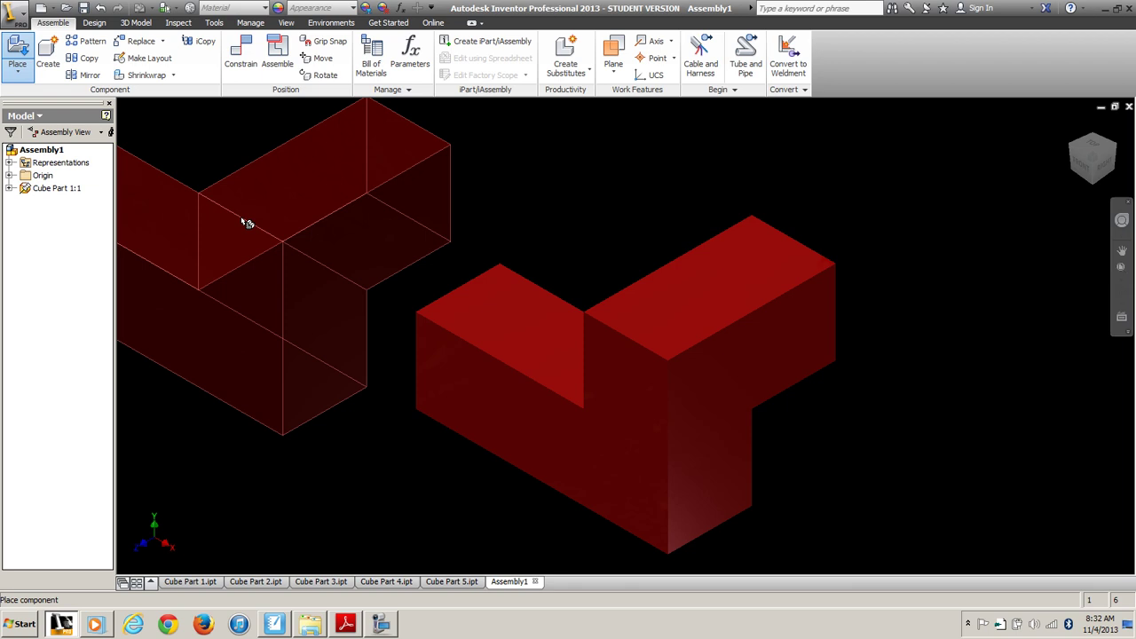
{"action": "scroll", "coordinate": [248, 223], "scroll_direction": "down", "scroll_amount": 5}
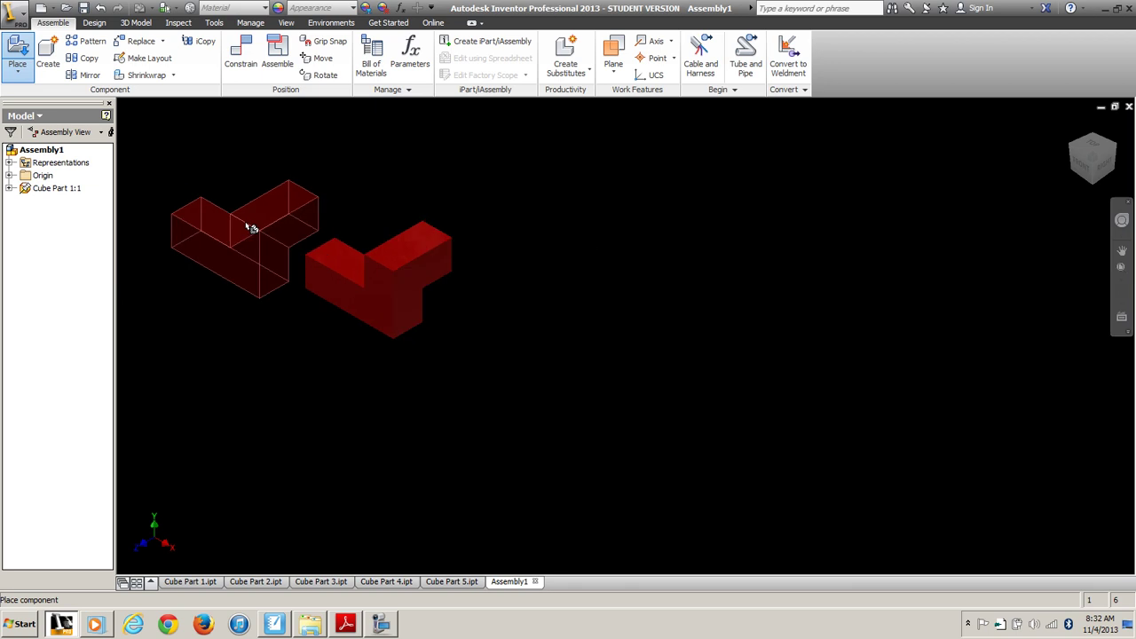
{"action": "key", "text": "Escape"}
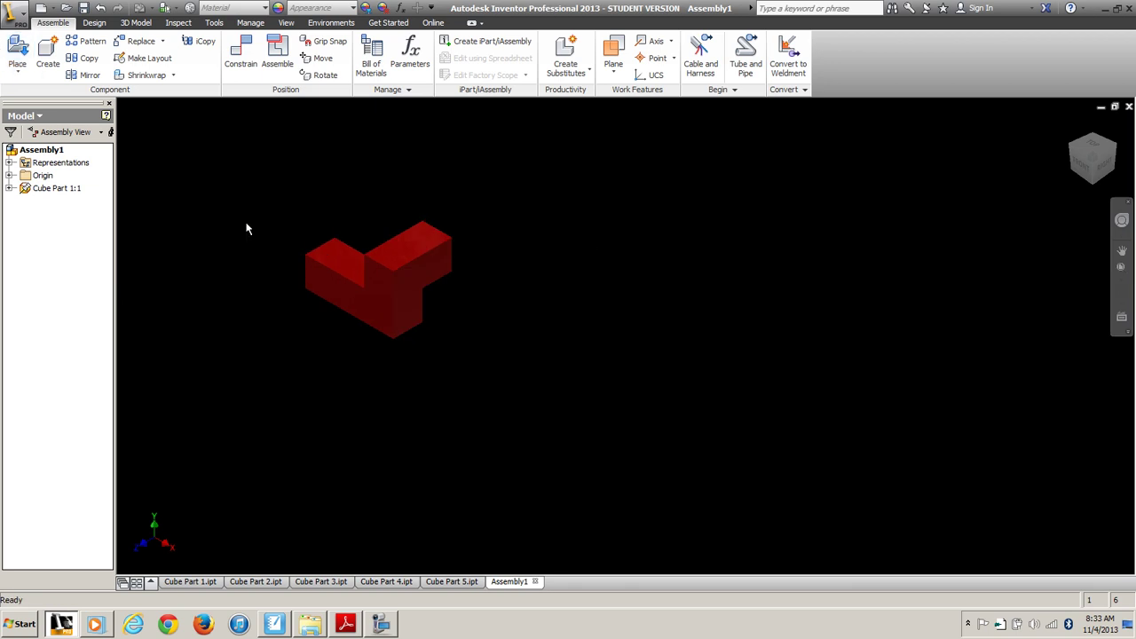
{"action": "left_click", "coordinate": [410, 291]}
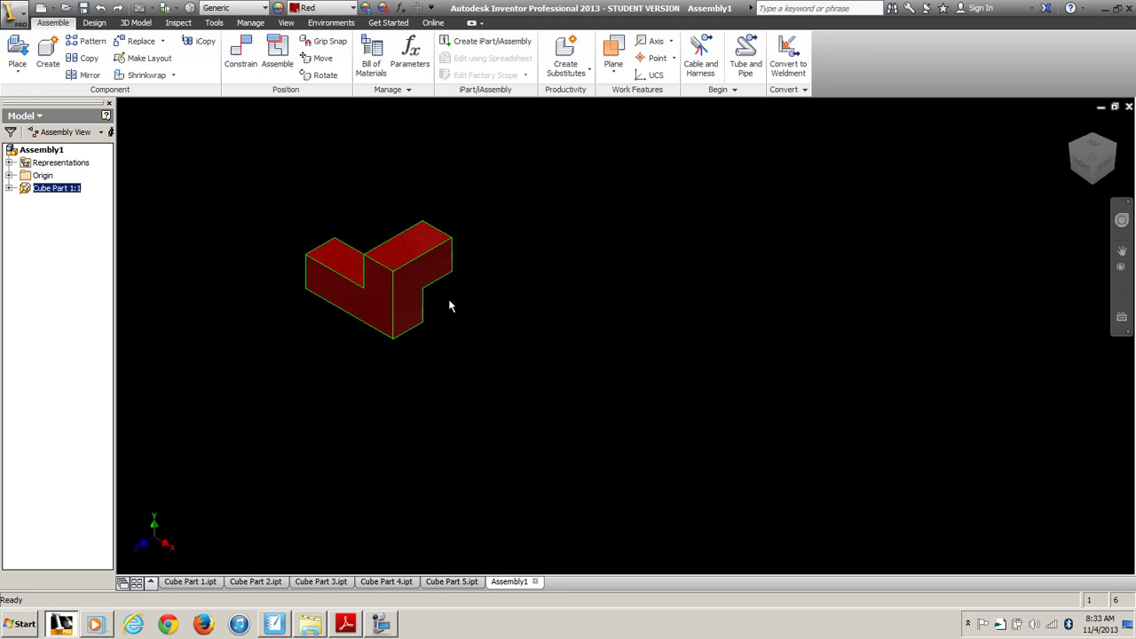
{"action": "middle_click_drag", "start_coordinate": [617, 300], "coordinate": [911, 370]}
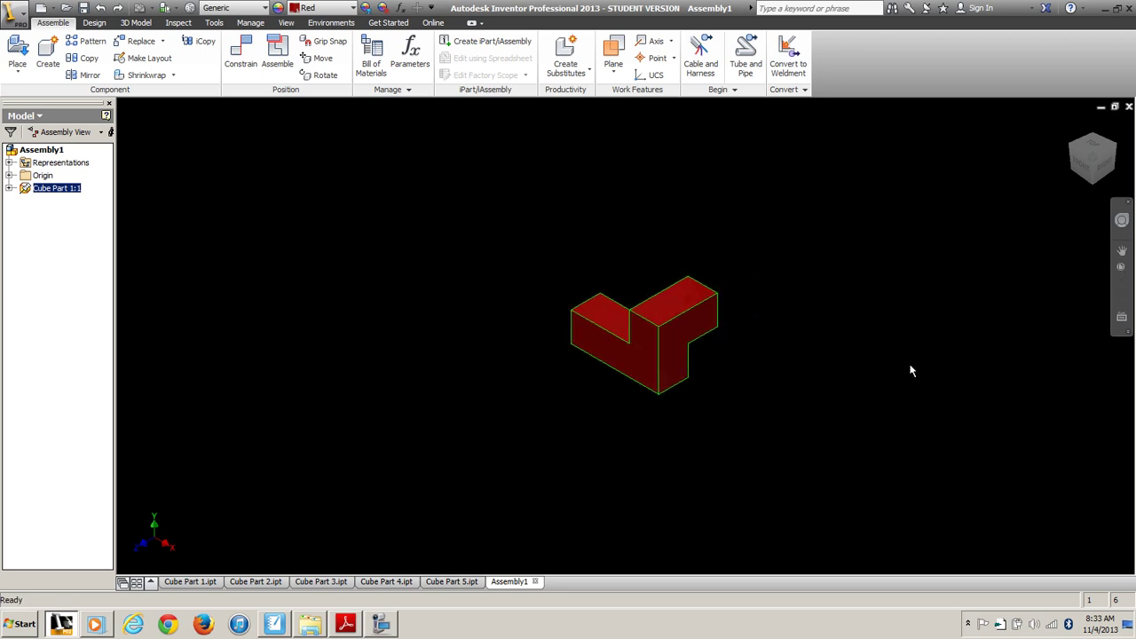
Confirm in the model tree that Cube Part 1:1 is grounded
{"action": "left_click", "coordinate": [8, 188]}
{"action": "left_click", "coordinate": [50, 190]}
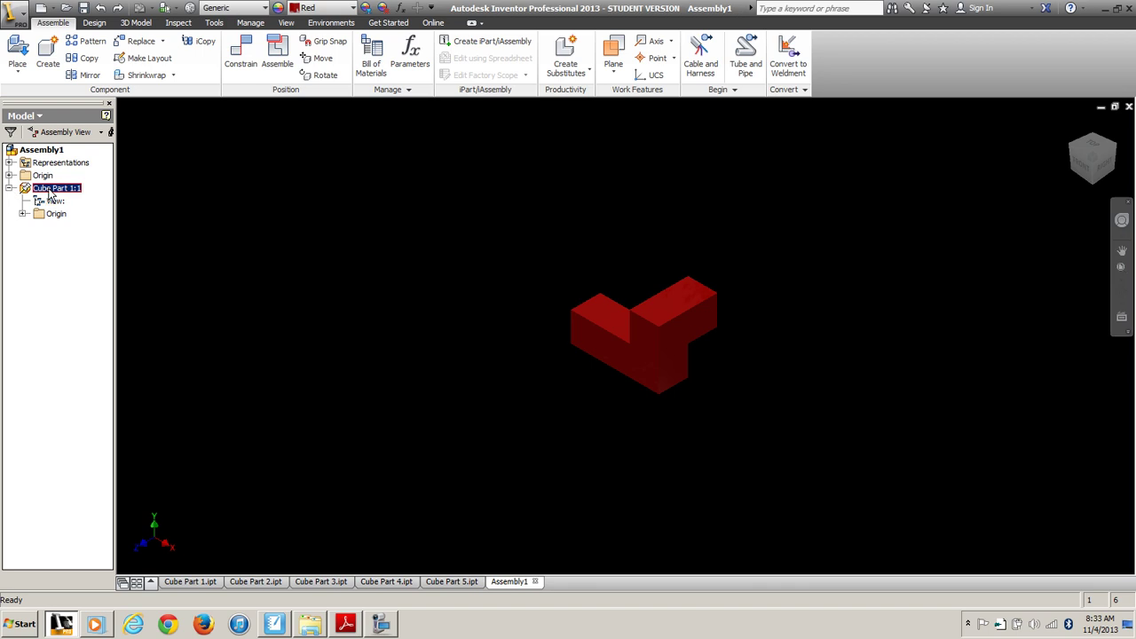
{"action": "right_click", "coordinate": [50, 194]}
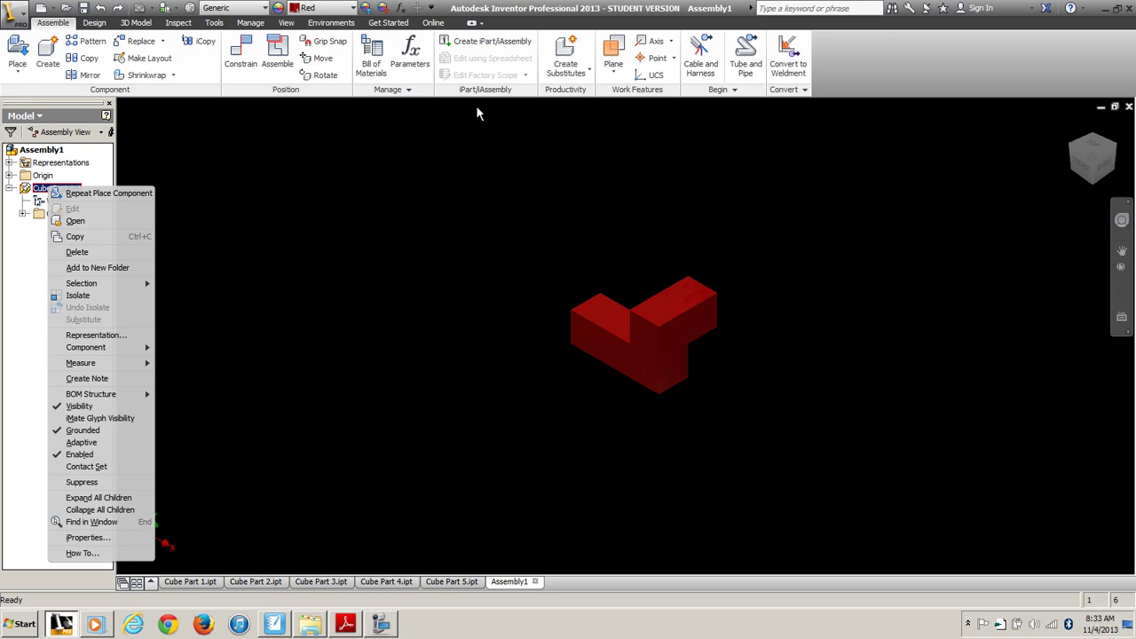
{"action": "left_click", "coordinate": [434, 247]}
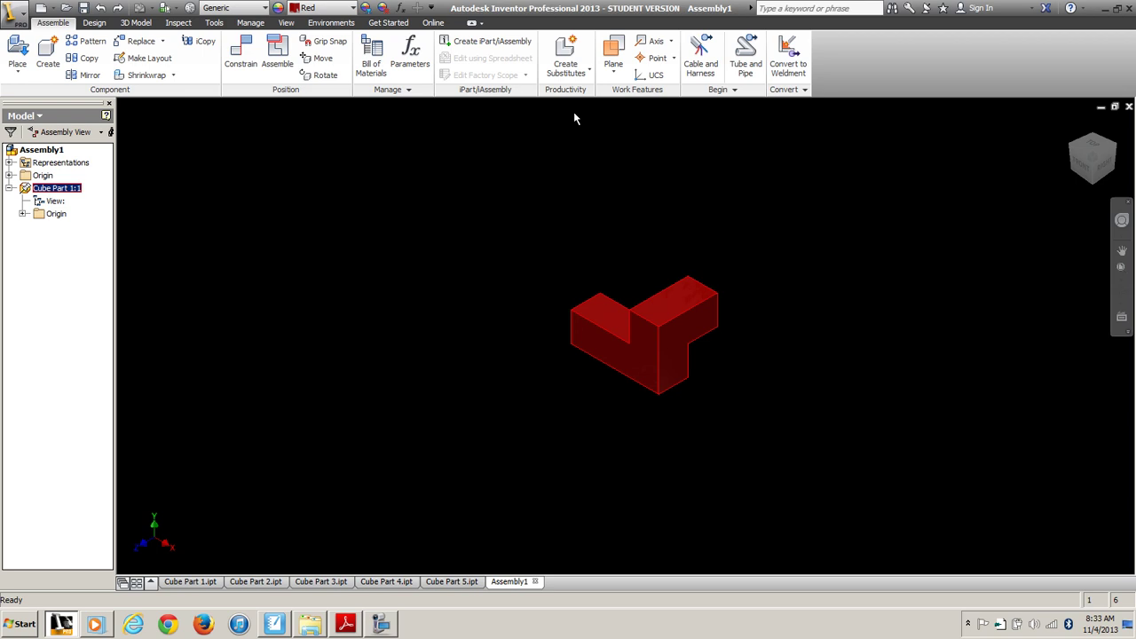
Place one wooden Cube Part 2 as Cube Part 2:1 and drag it right of the red part
{"action": "left_click", "coordinate": [16, 51]}
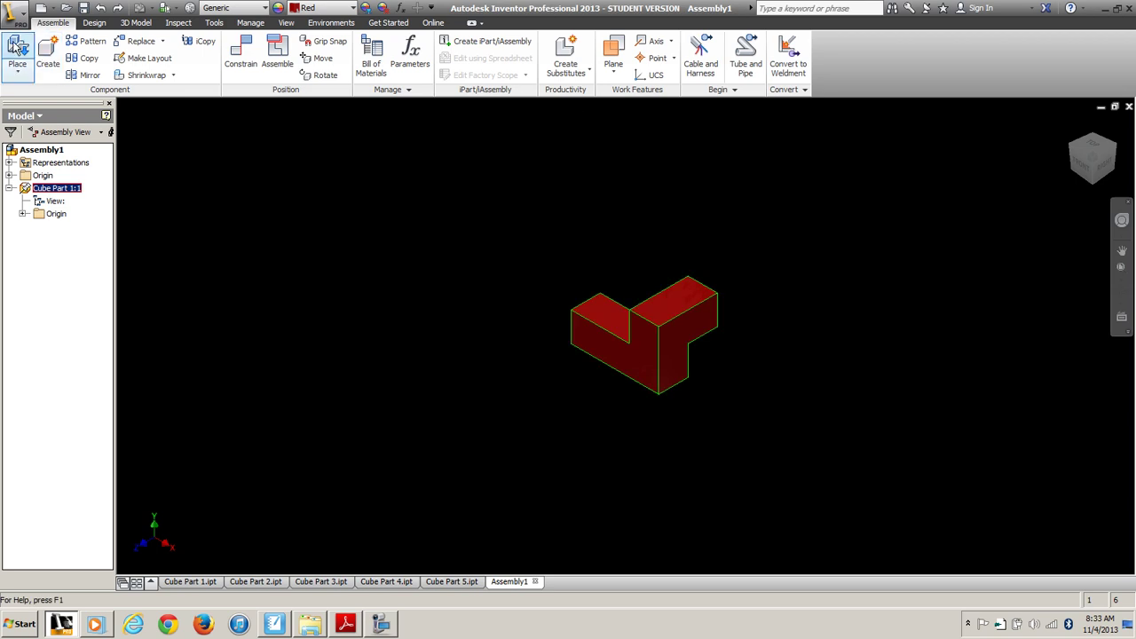
{"action": "left_click", "coordinate": [457, 195]}
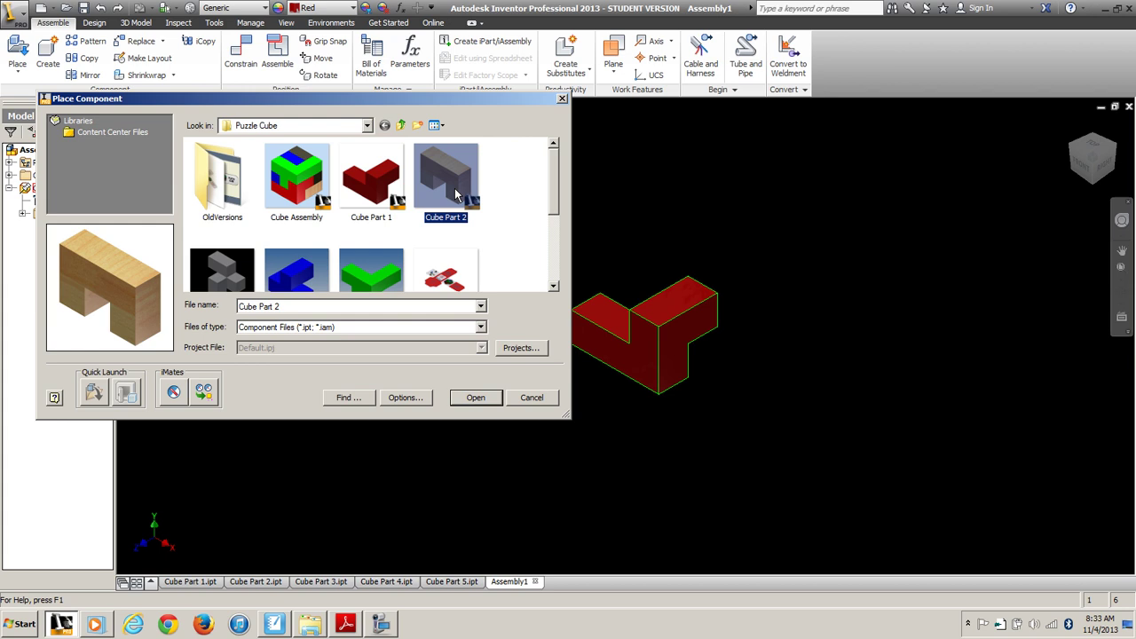
{"action": "left_click", "coordinate": [487, 401]}
{"action": "left_click", "coordinate": [499, 346]}
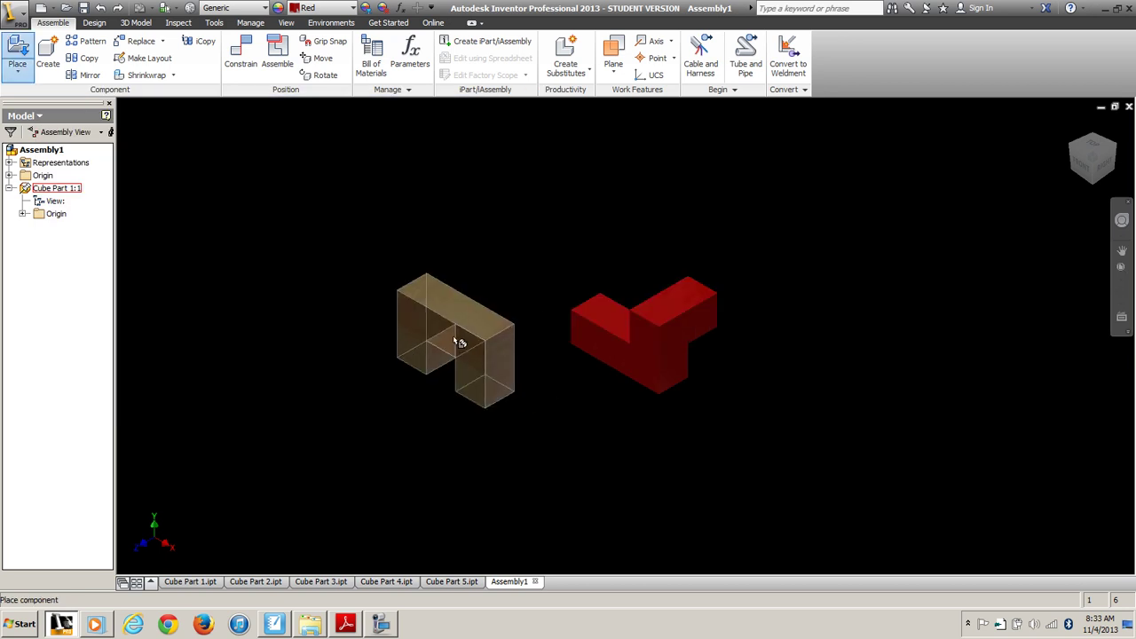
{"action": "left_click", "coordinate": [324, 283]}
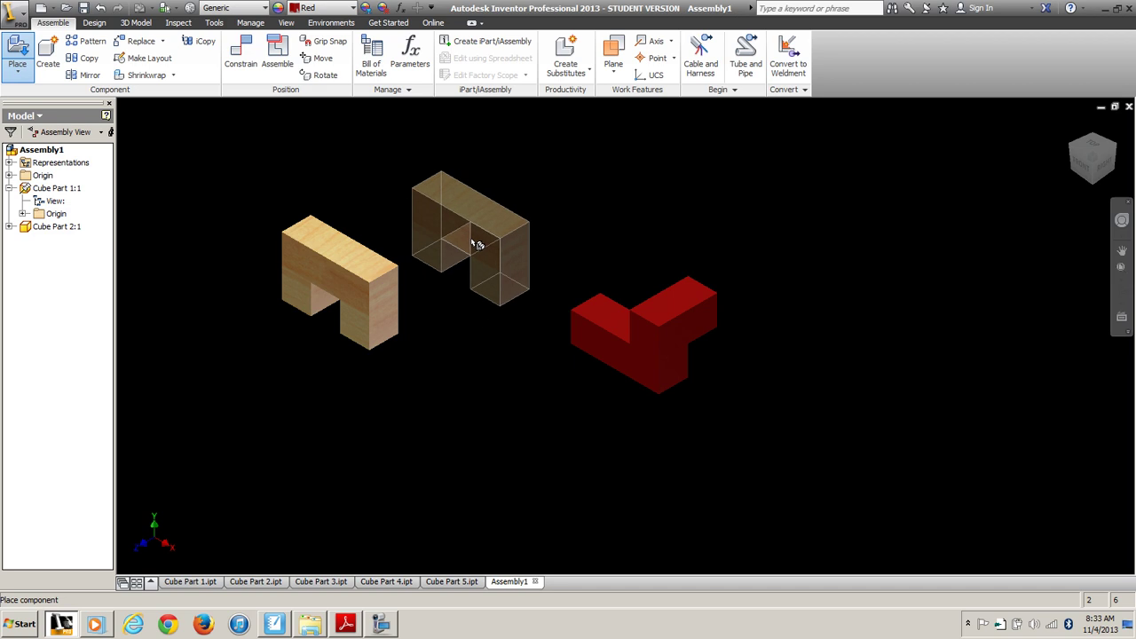
{"action": "right_click", "coordinate": [473, 243]}
{"action": "left_click", "coordinate": [530, 240]}
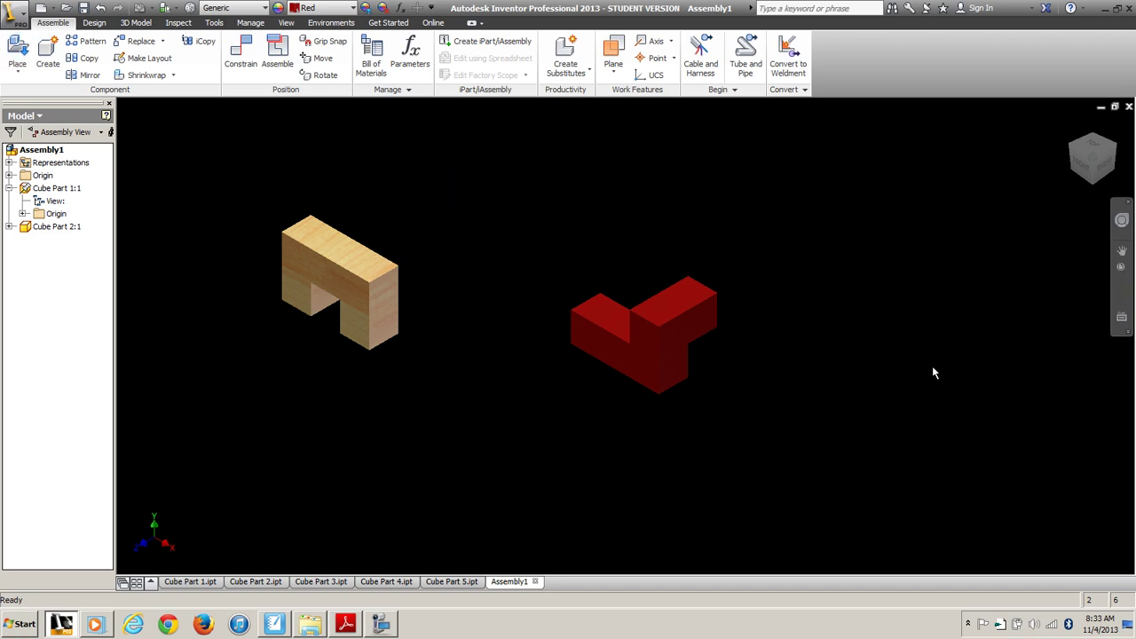
{"action": "left_click_drag", "start_coordinate": [311, 273], "coordinate": [926, 261]}
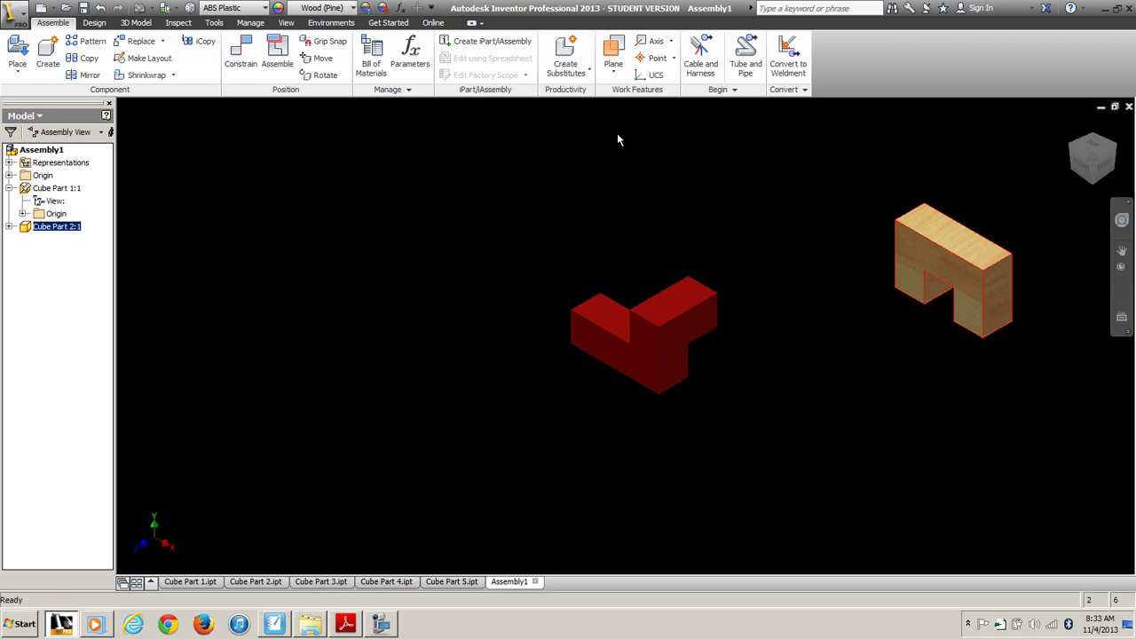
Set the wooden part beside the red part in a closer view, then show Sample Cube Project.pdf
{"action": "left_click_drag", "start_coordinate": [923, 274], "coordinate": [816, 253]}
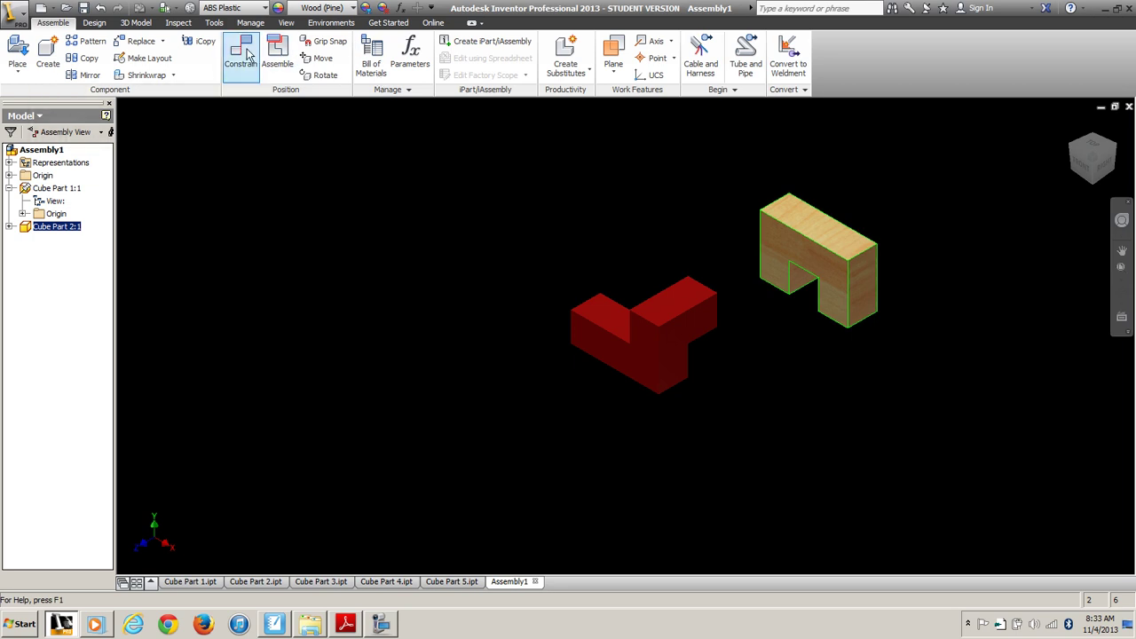
{"action": "left_click", "coordinate": [1118, 152]}
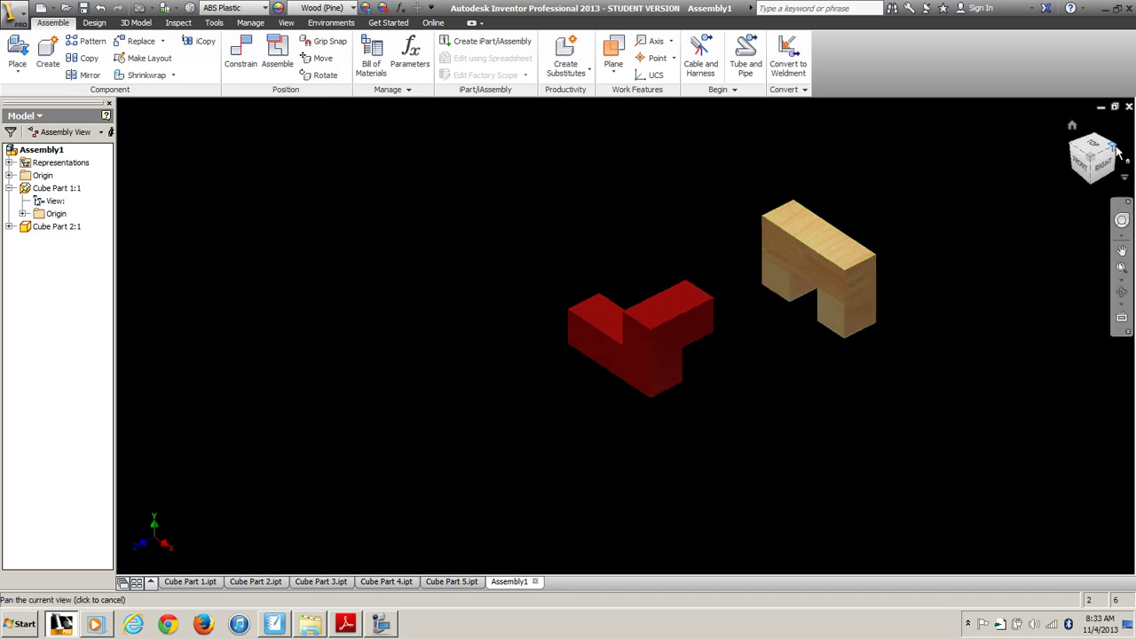
{"action": "left_click_drag", "start_coordinate": [650, 353], "coordinate": [817, 275]}
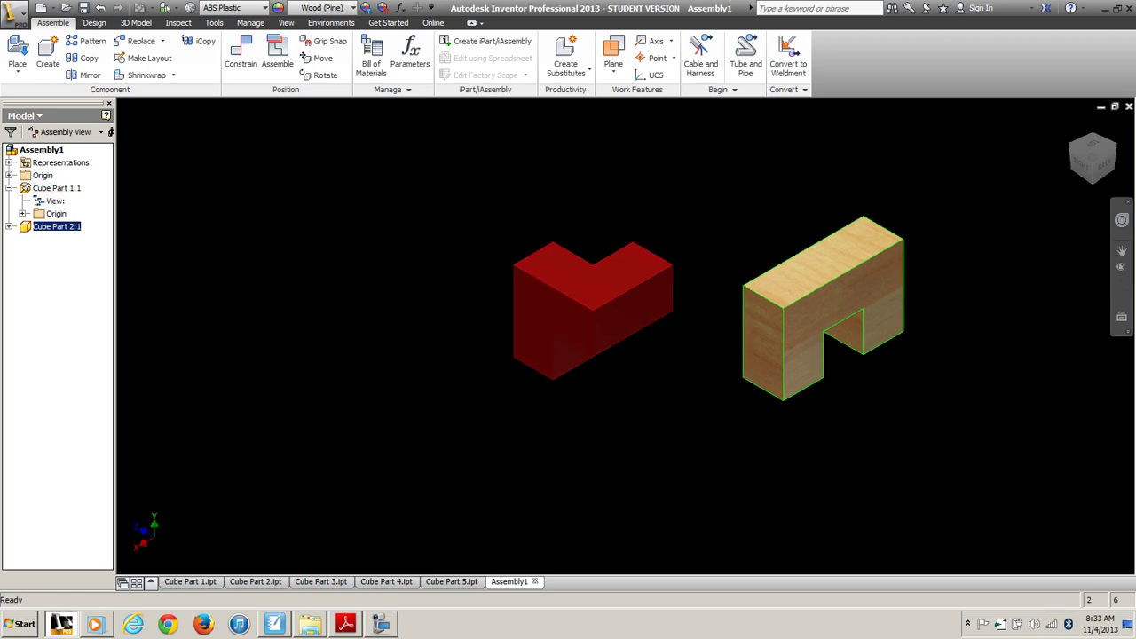
{"action": "left_click", "coordinate": [345, 623]}
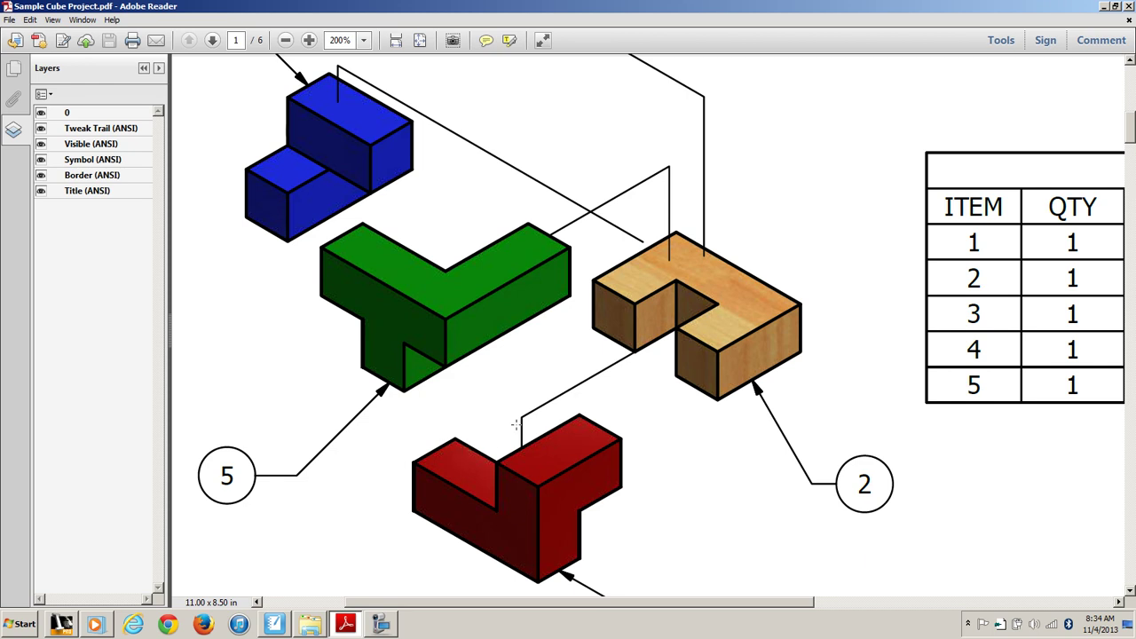
Restore down the Adobe Reader window and push it off the right edge of the screen
{"action": "left_click", "coordinate": [1116, 7]}
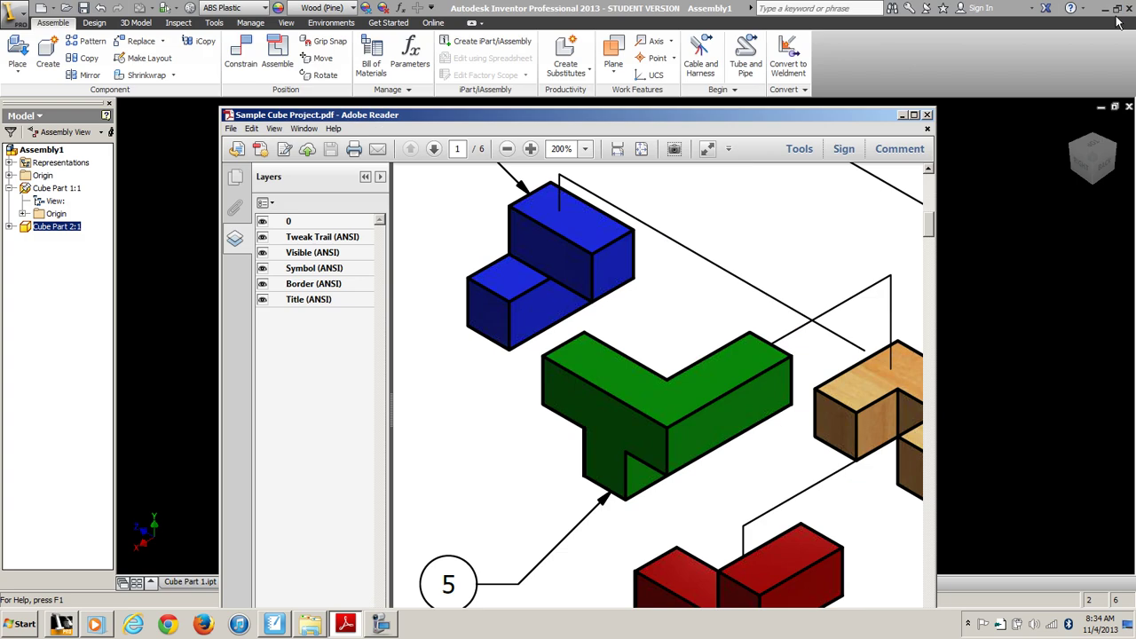
{"action": "left_click_drag", "start_coordinate": [701, 113], "coordinate": [1134, 71]}
{"action": "left_click_drag", "start_coordinate": [1029, 69], "coordinate": [1125, 41]}
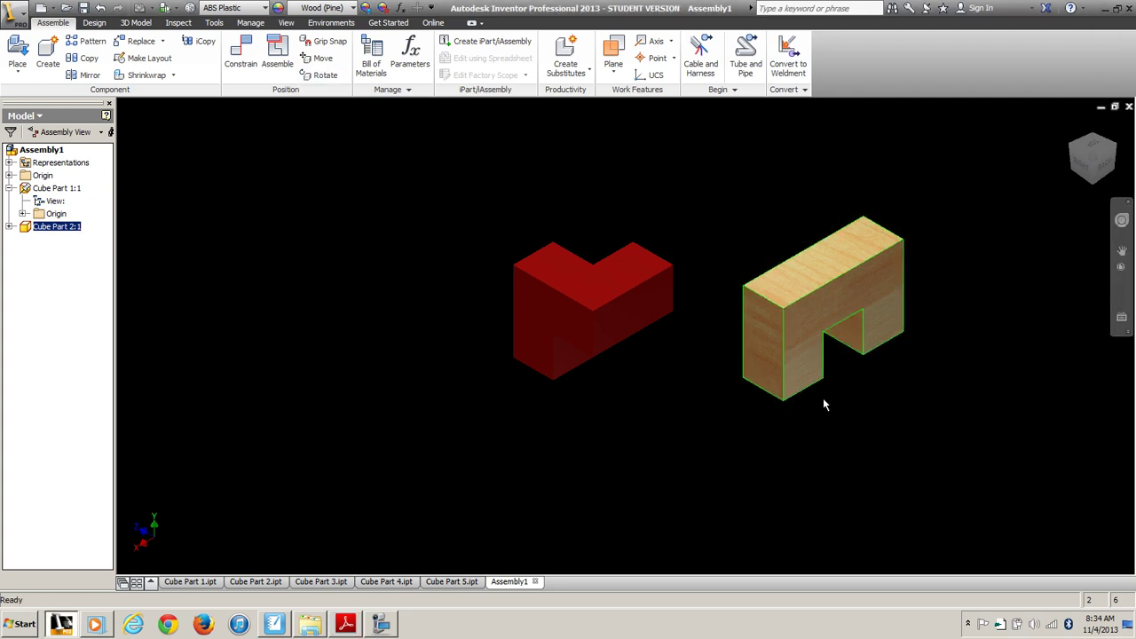
Rotate the wooden part onto its side and open the Place Constraint dialog
{"action": "left_click", "coordinate": [323, 74]}
{"action": "left_click_drag", "start_coordinate": [824, 423], "coordinate": [868, 267]}
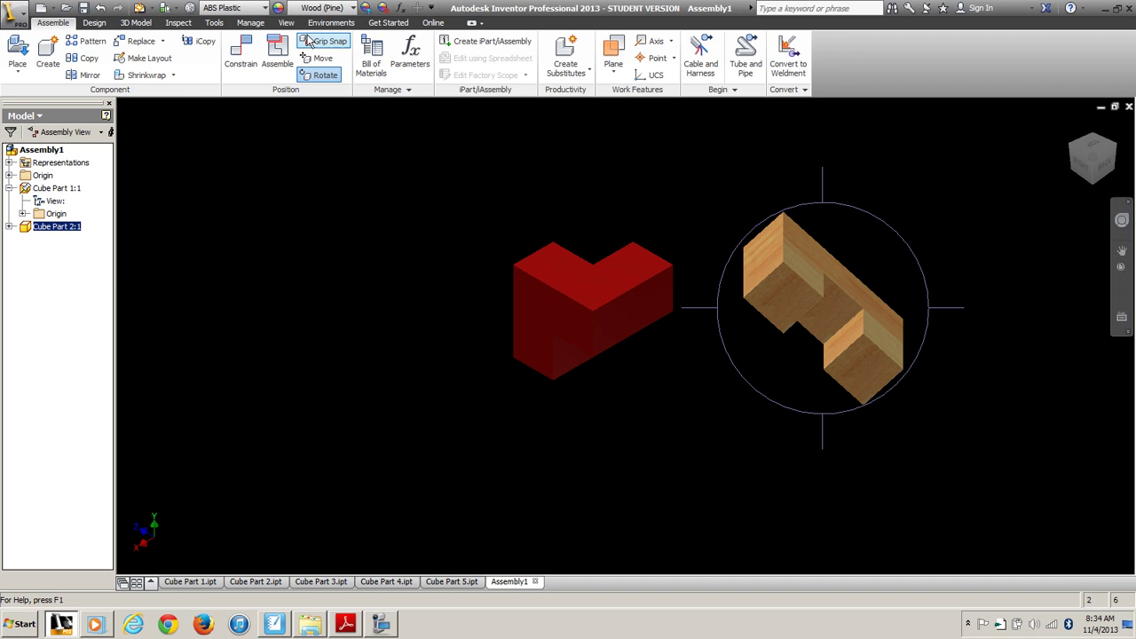
{"action": "left_click", "coordinate": [236, 55]}
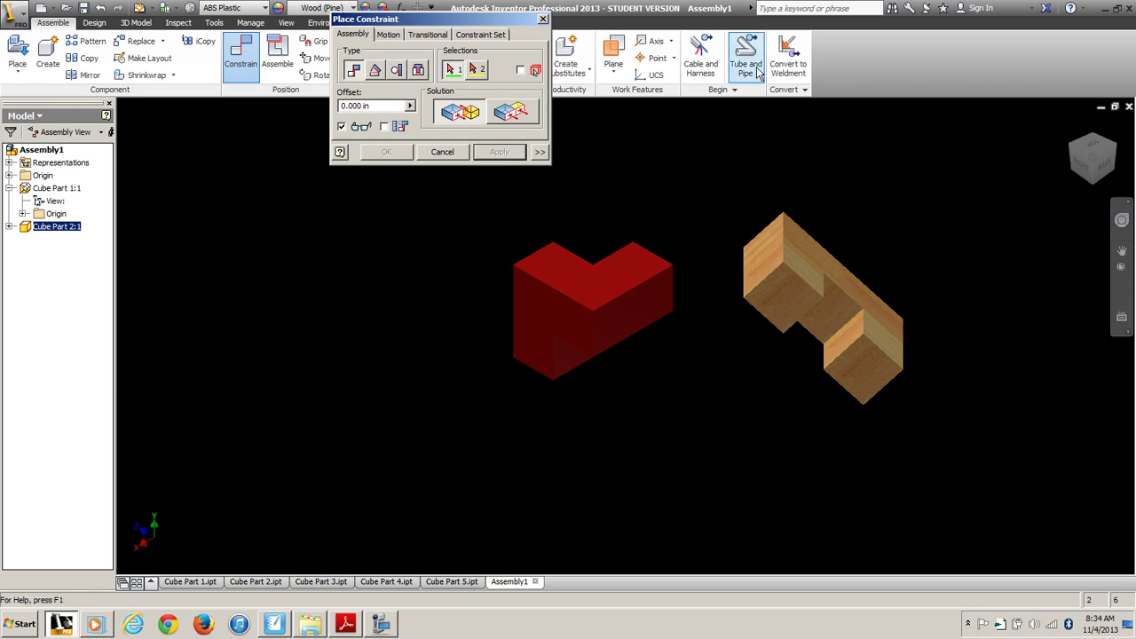
Mate the wooden part's face against the red part's face with 0.000 in offset
{"action": "left_click", "coordinate": [781, 303]}
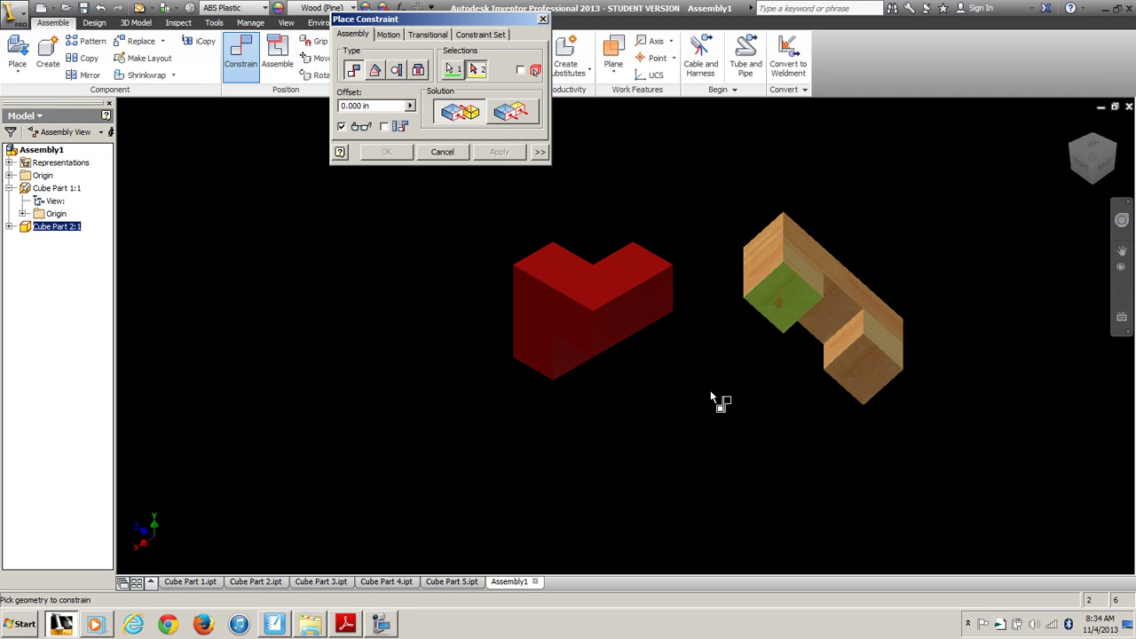
{"action": "left_click", "coordinate": [565, 360]}
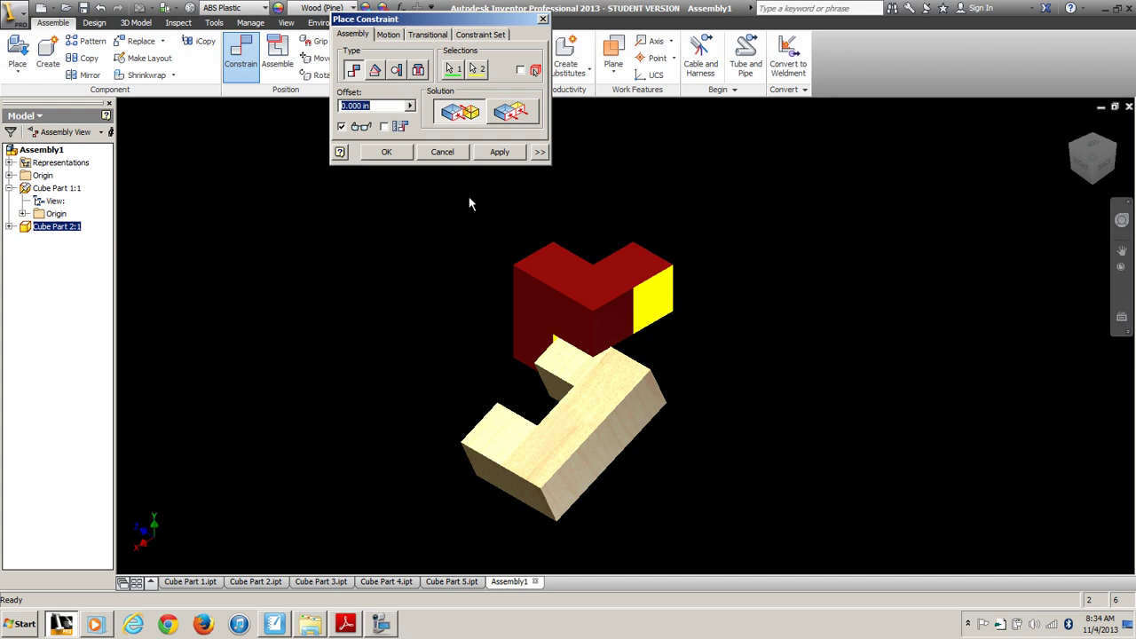
{"action": "left_click", "coordinate": [507, 156]}
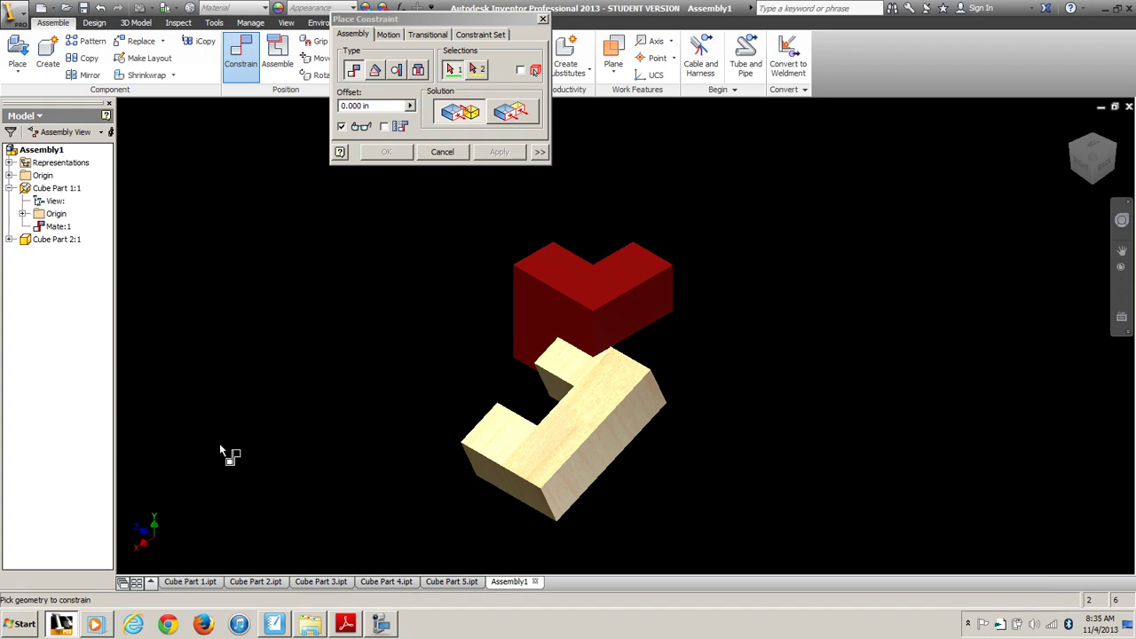
Mate the wooden part's top face to the red part's hidden face, creating Mate:2
{"action": "scroll", "coordinate": [577, 396], "scroll_direction": "up", "scroll_amount": 2}
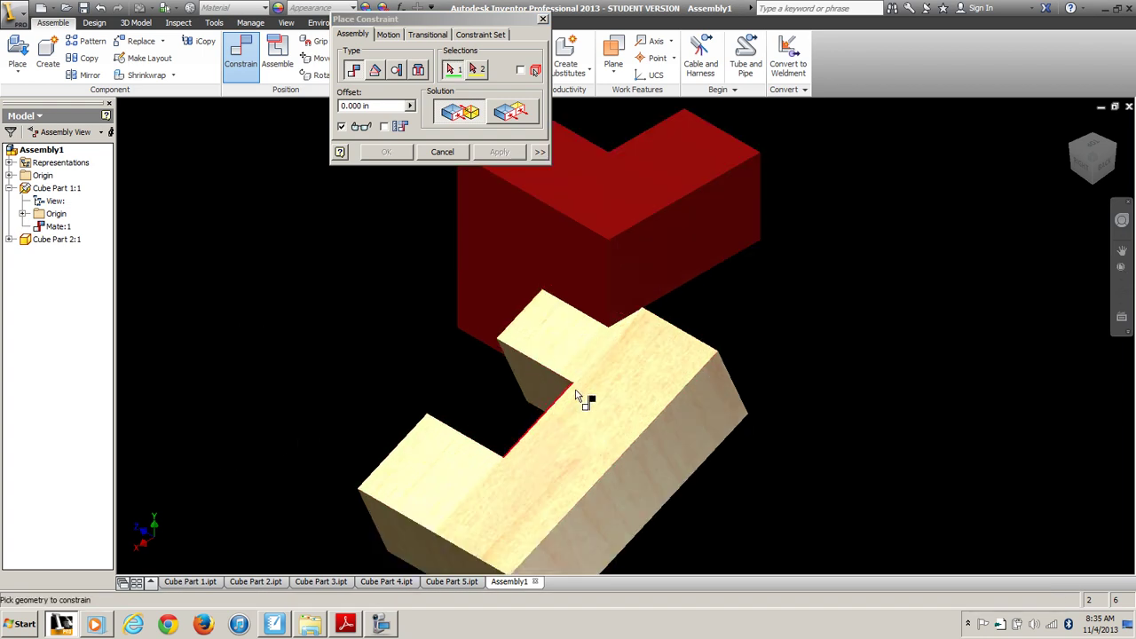
{"action": "scroll", "coordinate": [579, 395], "scroll_direction": "up", "scroll_amount": 1}
{"action": "scroll", "coordinate": [583, 393], "scroll_direction": "down", "scroll_amount": 4}
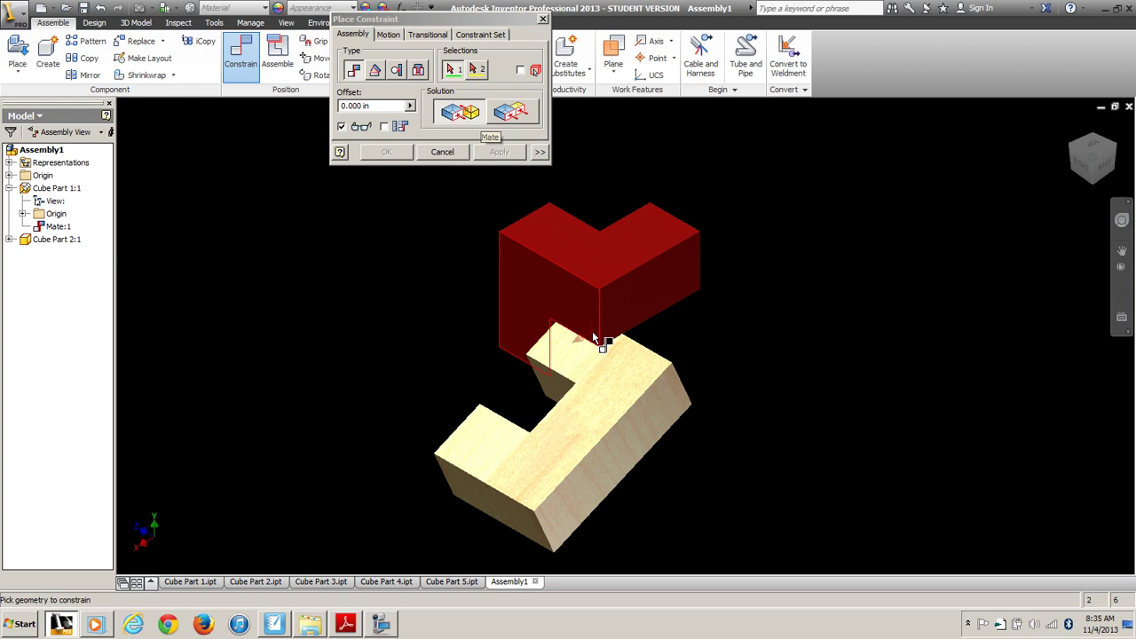
{"action": "left_click", "coordinate": [600, 399]}
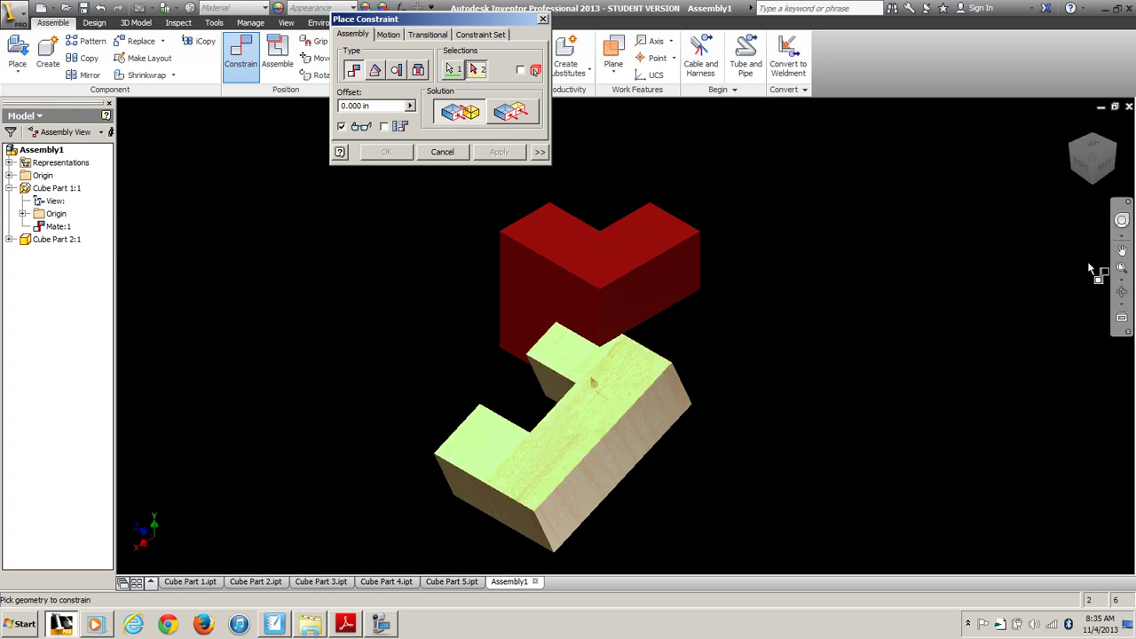
{"action": "left_click", "coordinate": [1097, 189]}
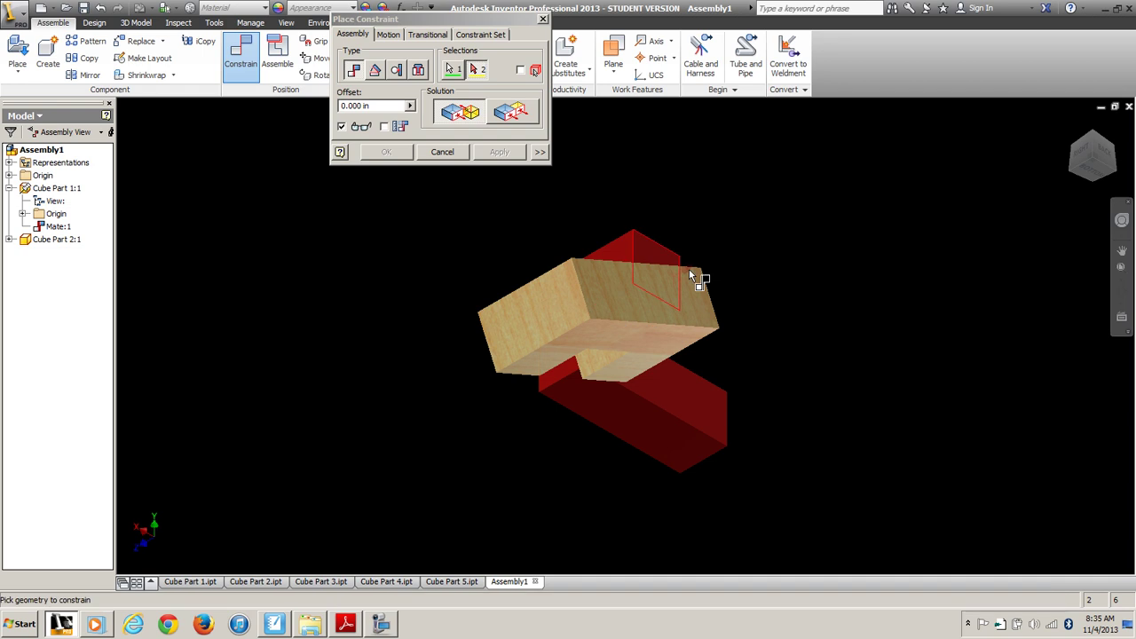
{"action": "left_click", "coordinate": [1094, 140]}
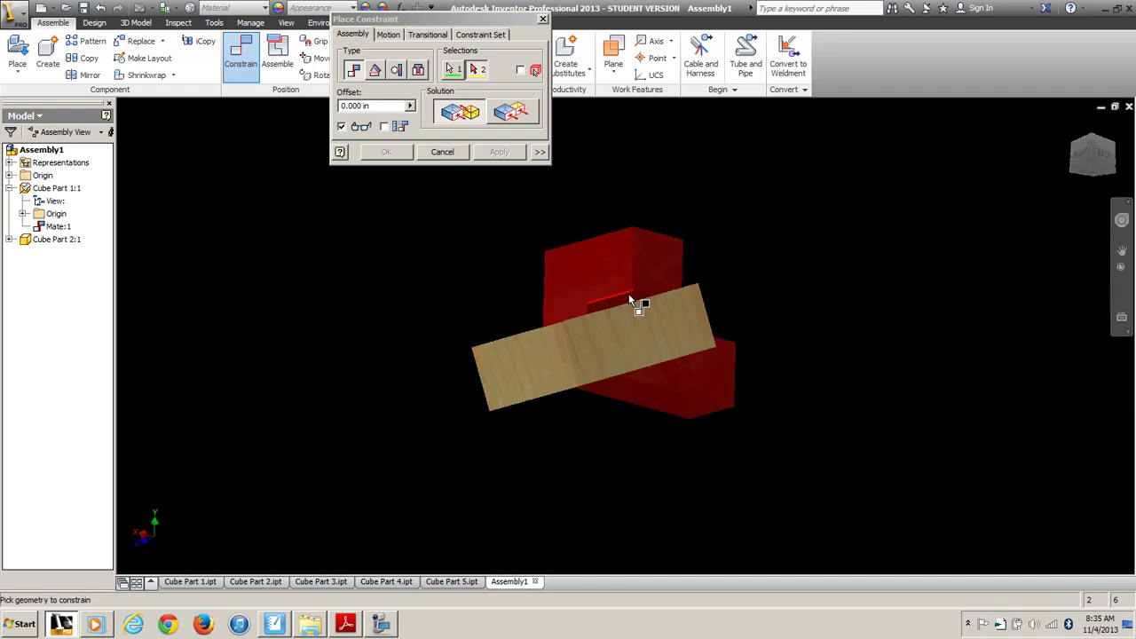
{"action": "left_click", "coordinate": [632, 304]}
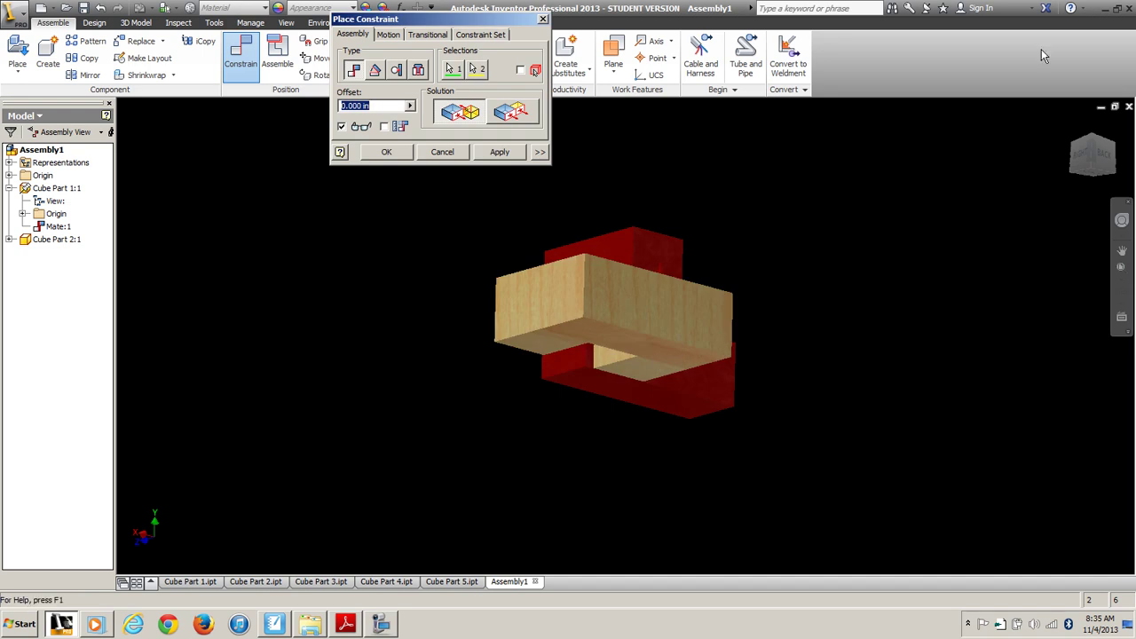
{"action": "left_click", "coordinate": [1072, 128]}
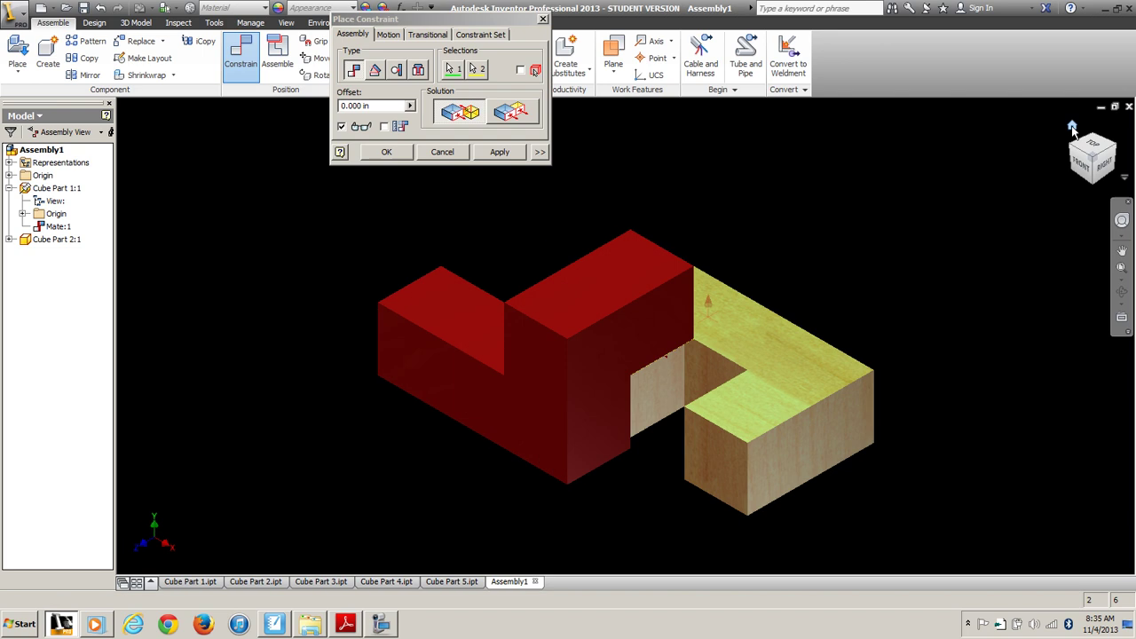
{"action": "left_click", "coordinate": [499, 152]}
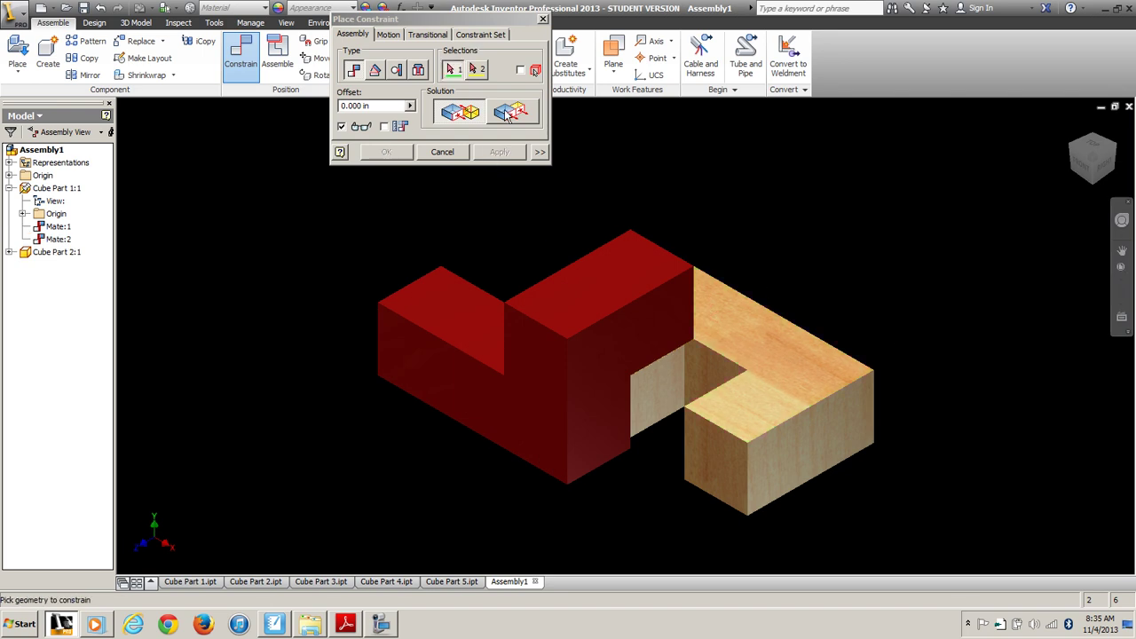
Flush the red part's right face with the wooden part's matching face as Flush:1
{"action": "left_click", "coordinate": [621, 351]}
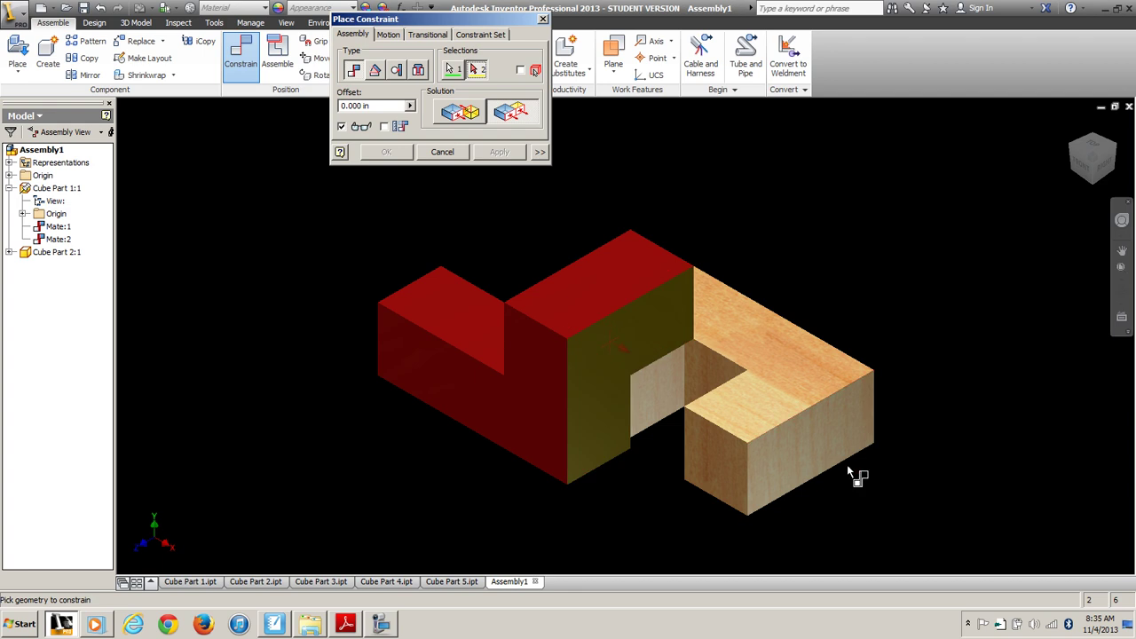
{"action": "left_click", "coordinate": [803, 440]}
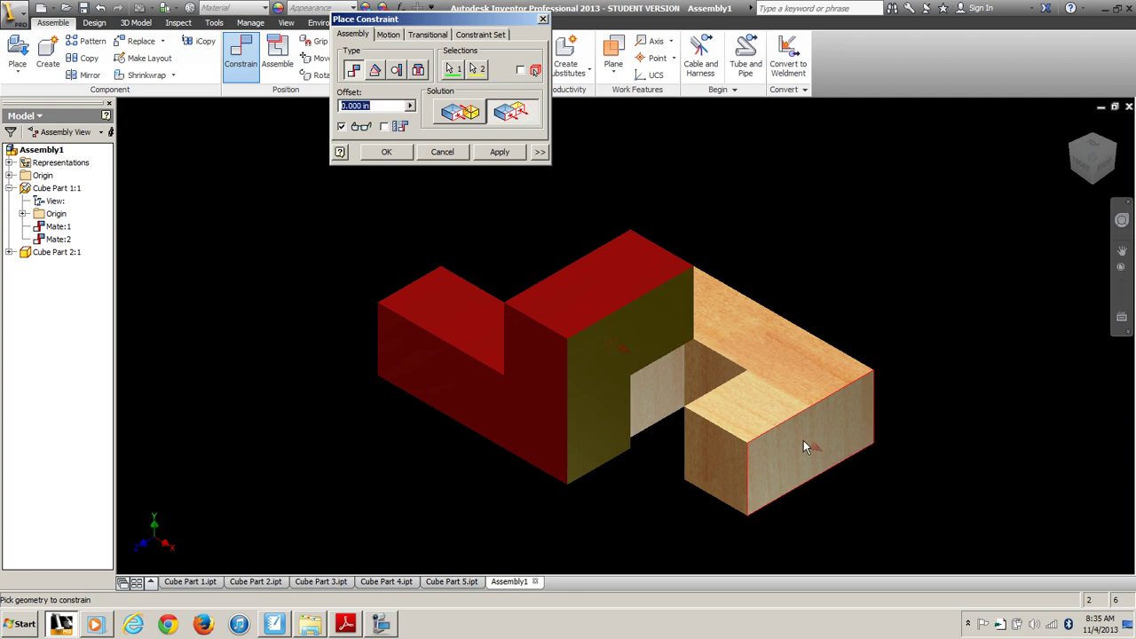
{"action": "left_click", "coordinate": [503, 155]}
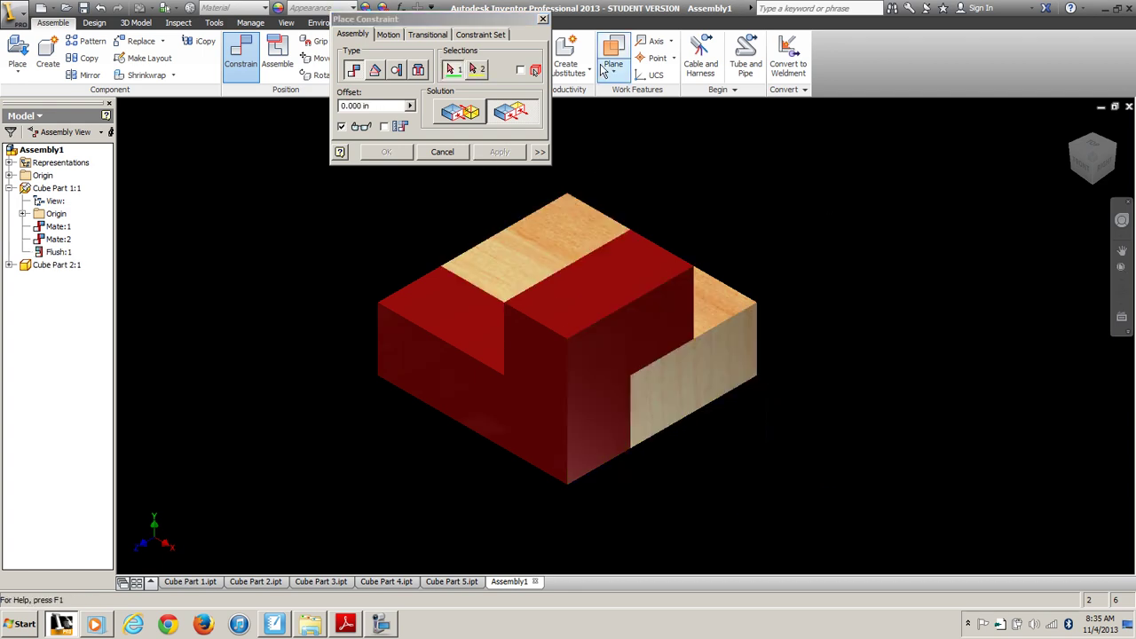
{"action": "left_click_drag", "start_coordinate": [416, 25], "coordinate": [282, 77]}
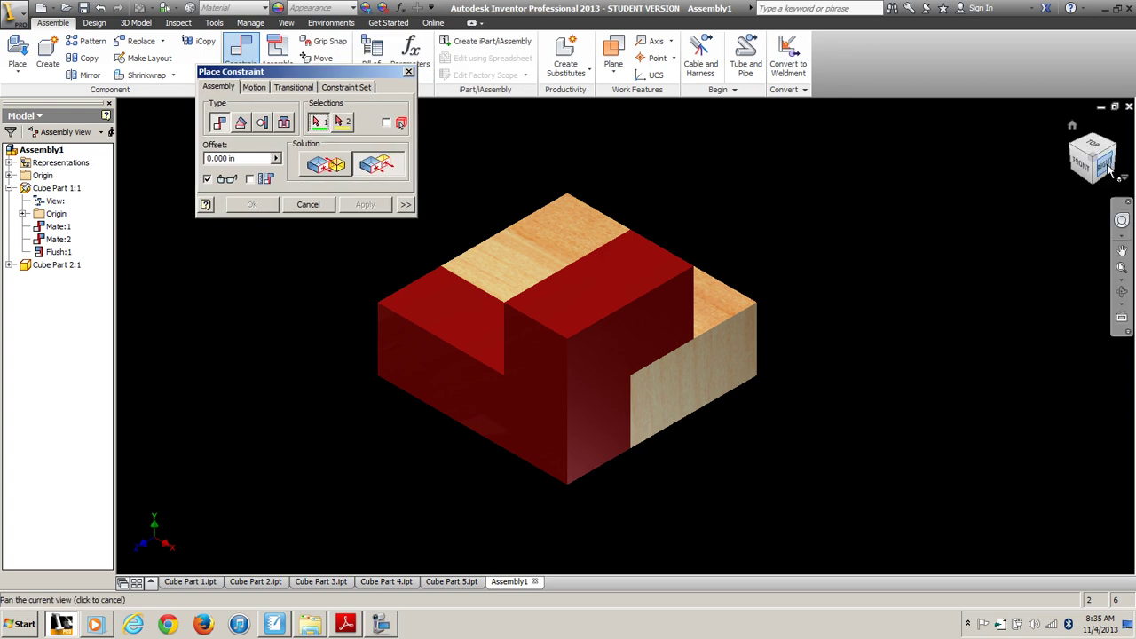
Close Place Constraint and drag-test Cube Part 2 to confirm it stays fixed to Cube Part 1
{"action": "left_click", "coordinate": [408, 71]}
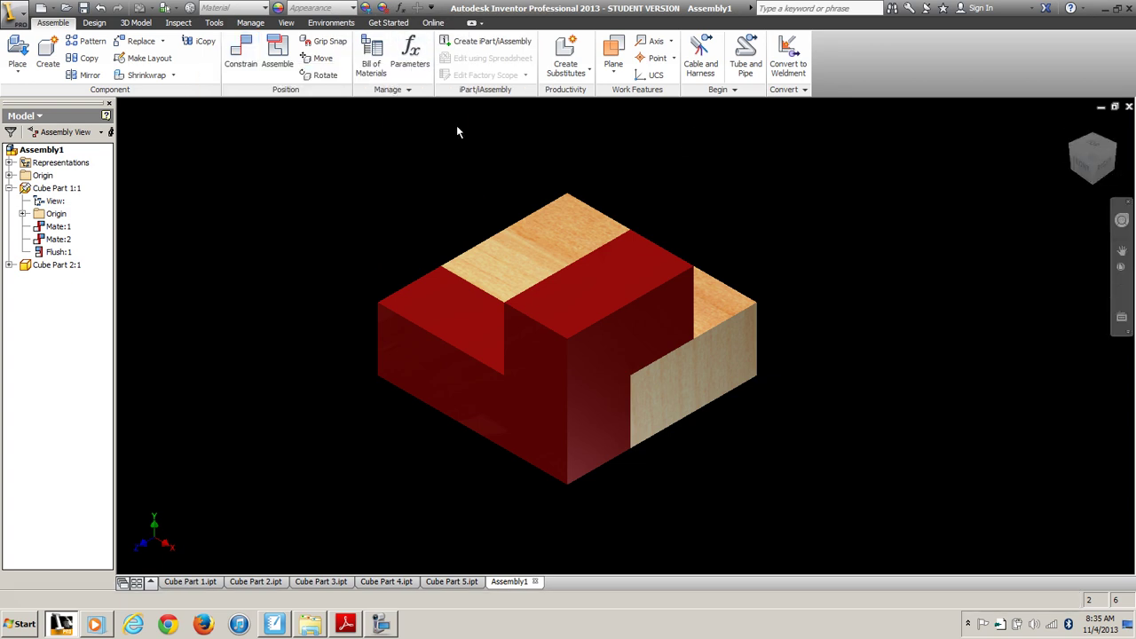
{"action": "left_click", "coordinate": [757, 312]}
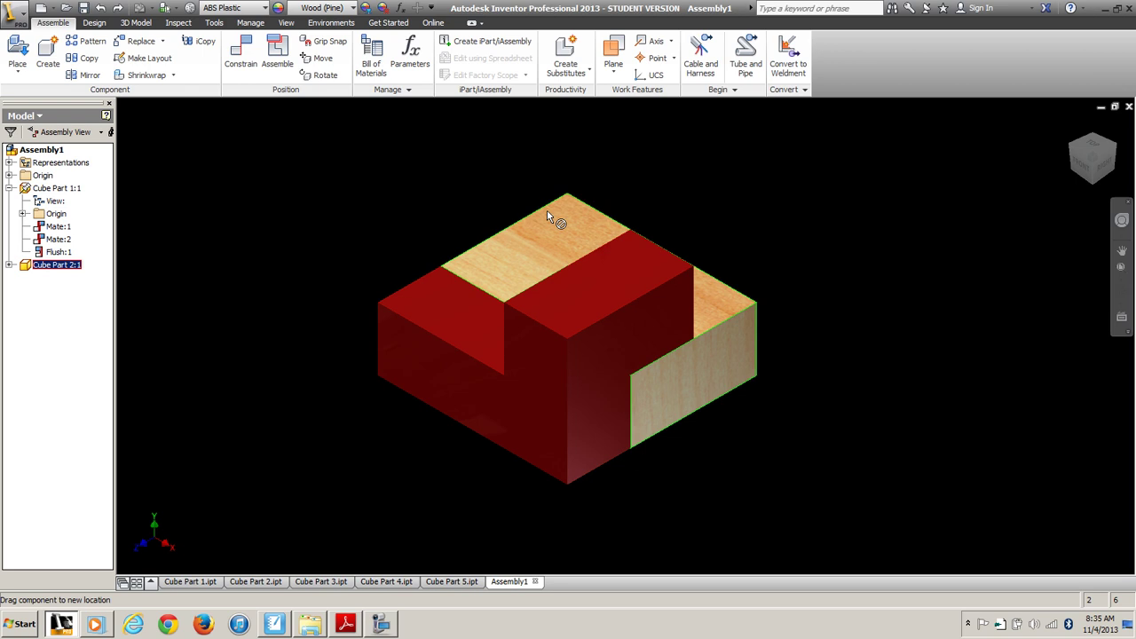
{"action": "left_click", "coordinate": [399, 174]}
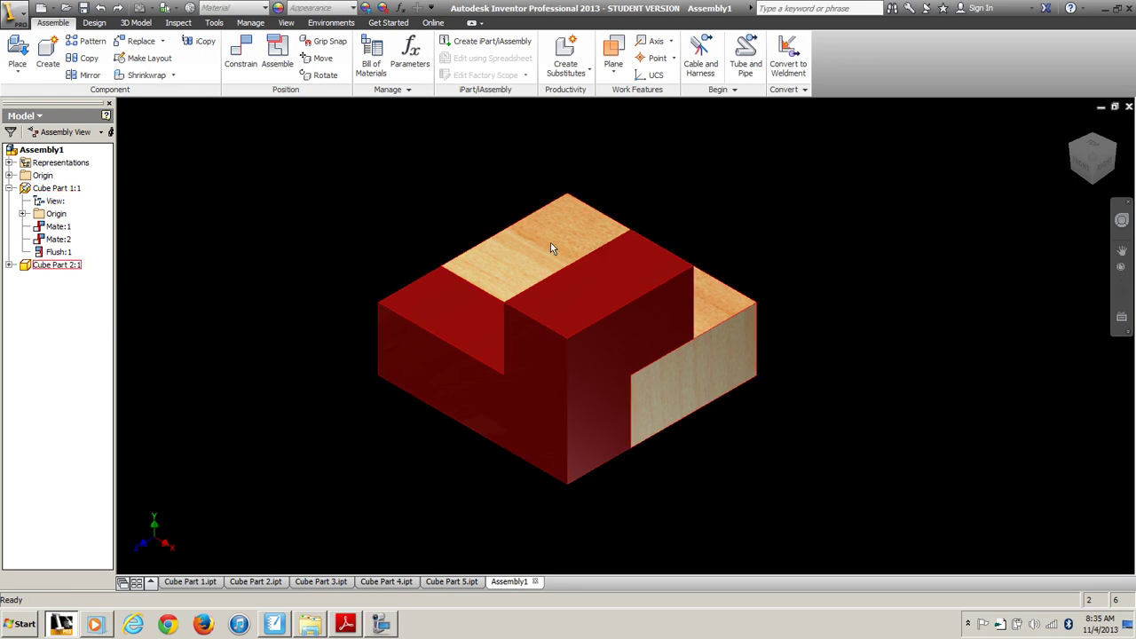
{"action": "left_click", "coordinate": [527, 221]}
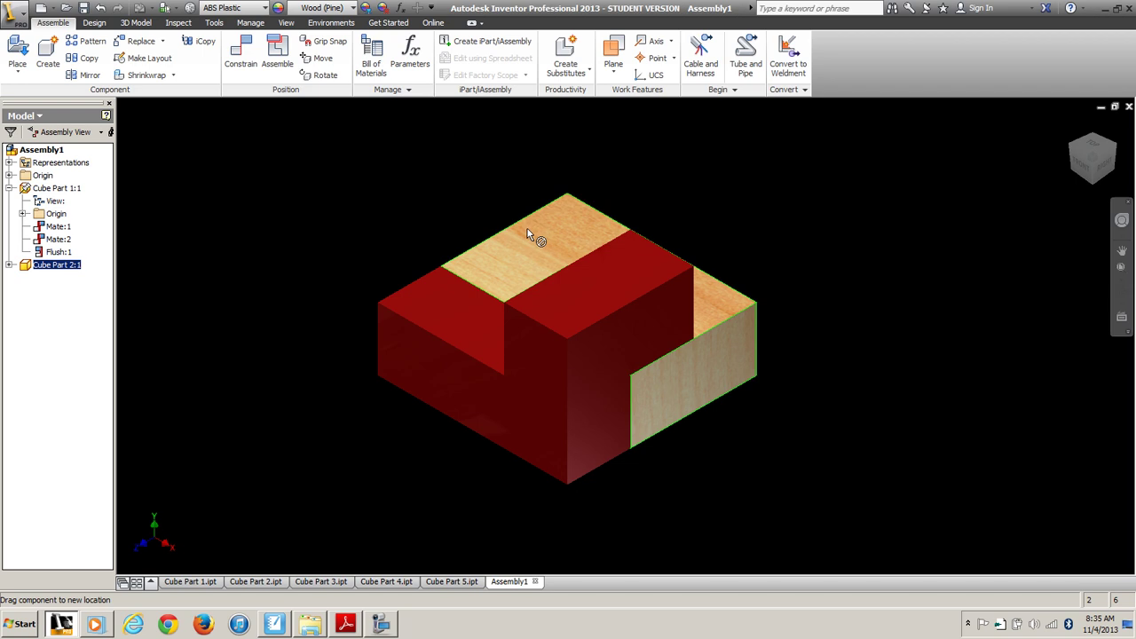
{"action": "left_click", "coordinate": [844, 210]}
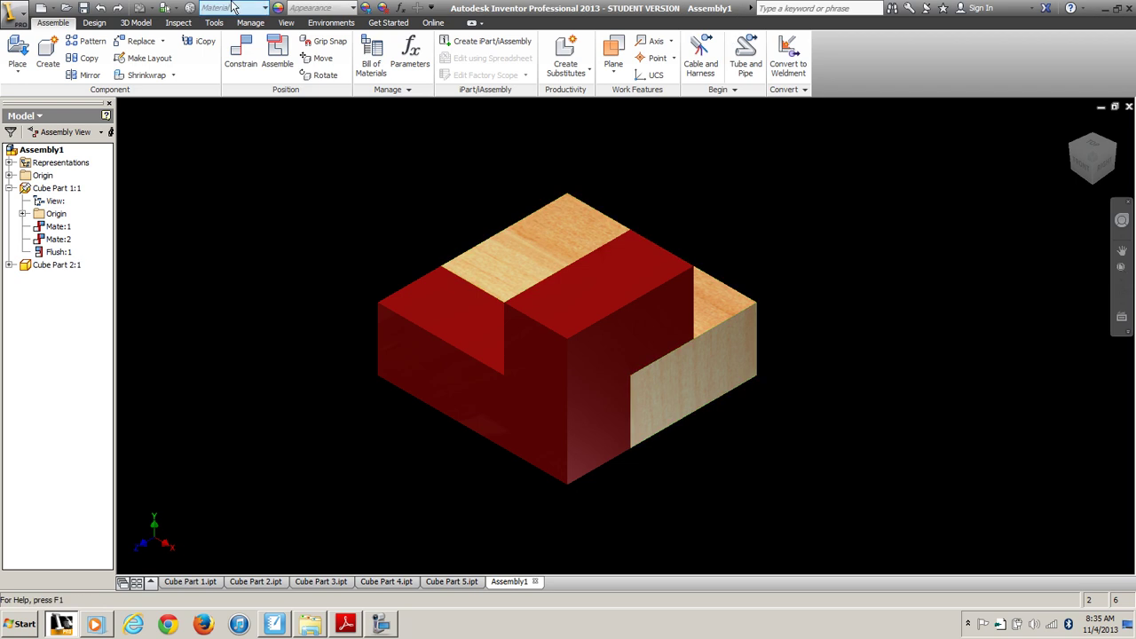